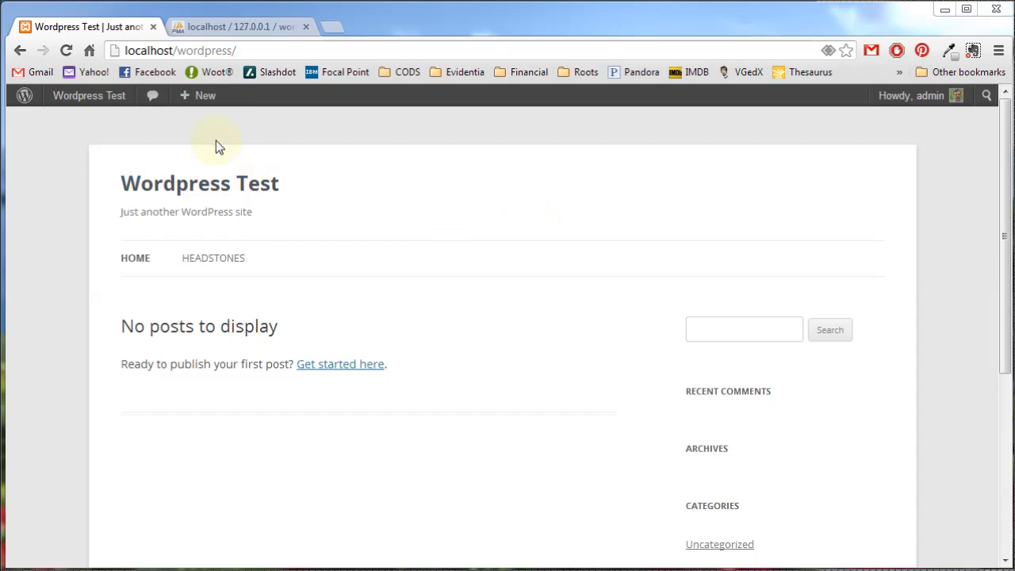
Open the Cemeteriat settings from the site dashboard and set the location fields to row,plot,subplot
click(89, 102)
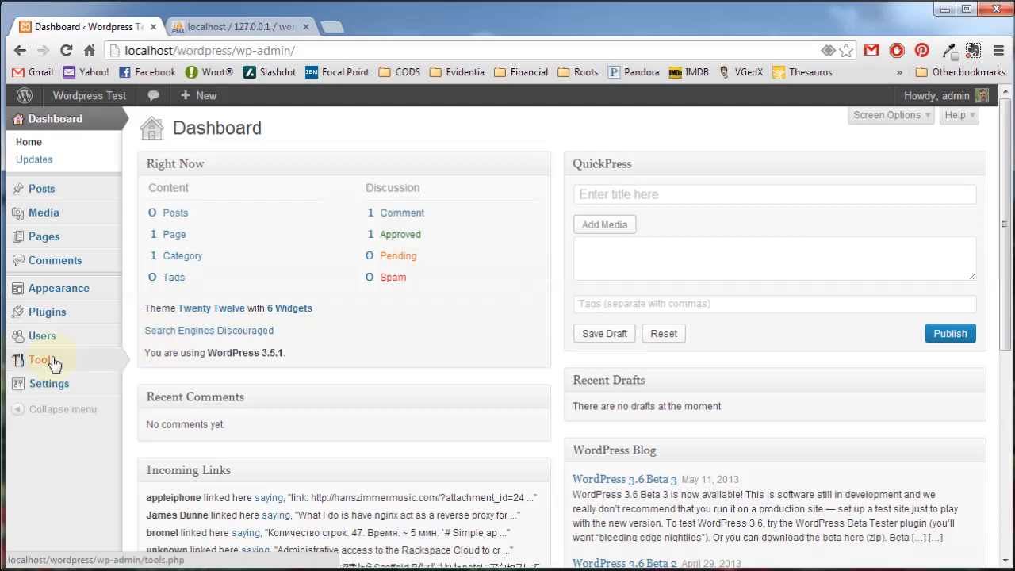
mouse_move(60, 392)
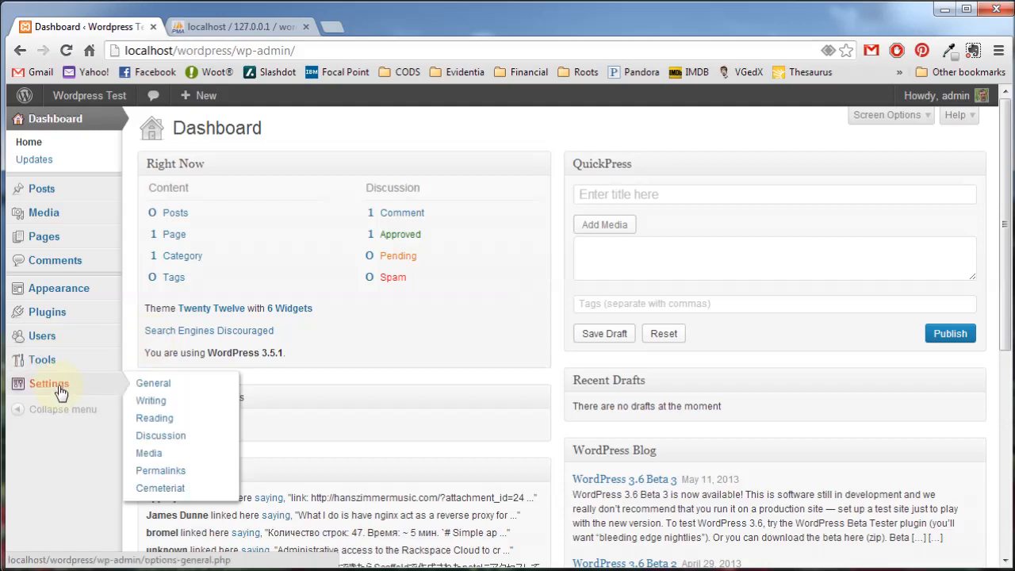
click(161, 489)
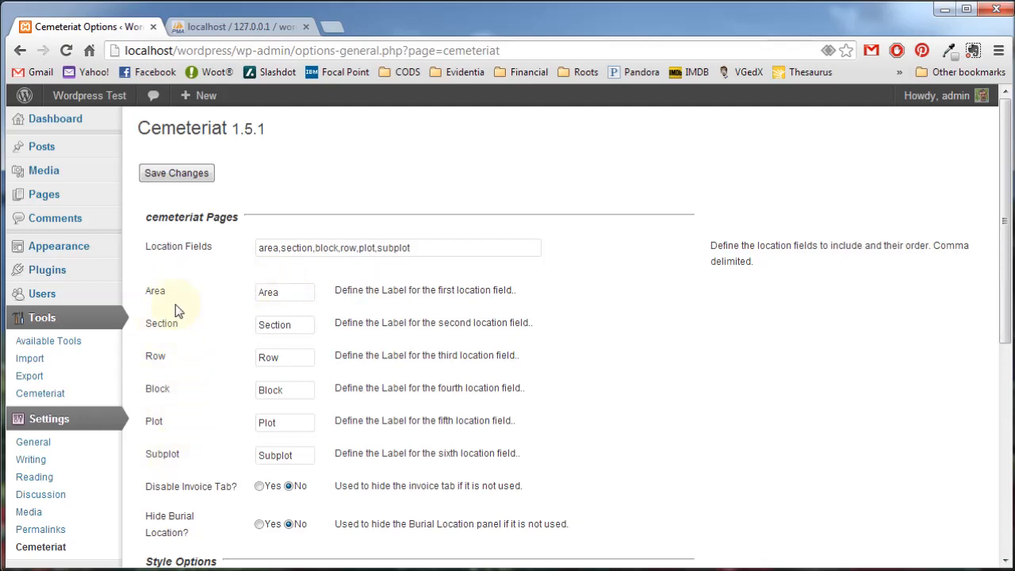
click(426, 249)
drag(411, 248, 176, 244)
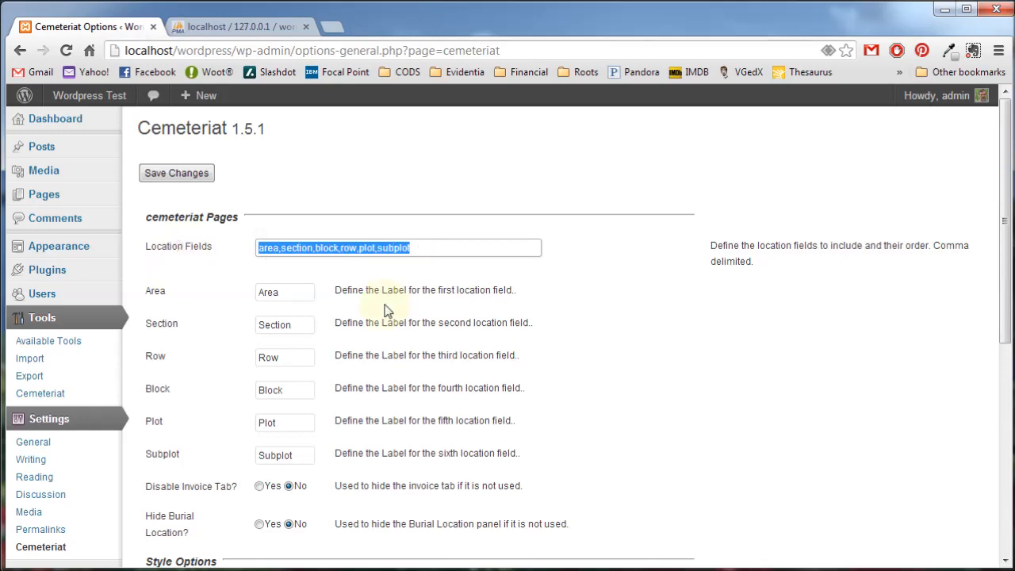
text(ro)
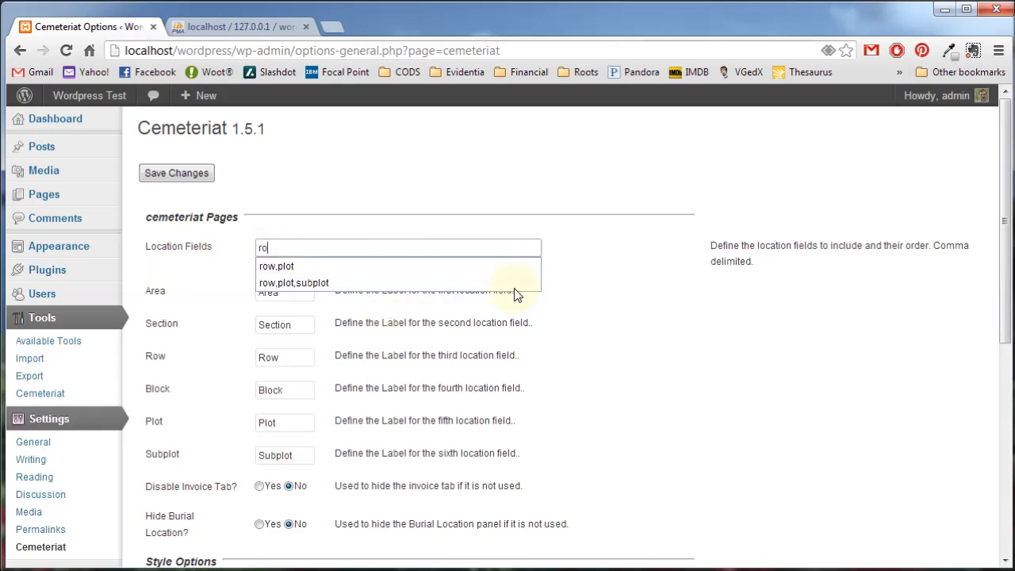
text(w,plot,subplot)
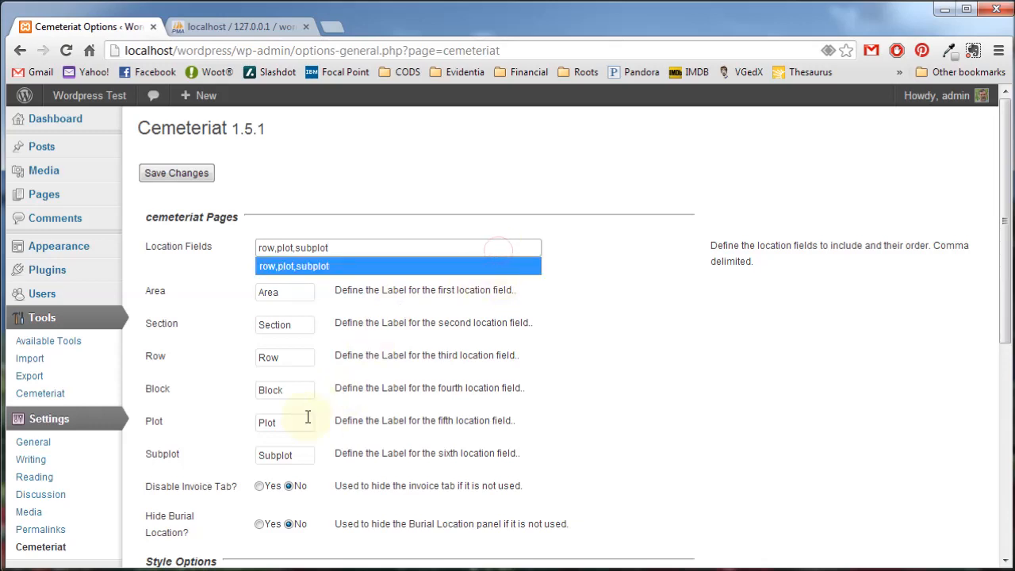
Change the label of the Plot location field to Lot
drag(295, 427, 210, 422)
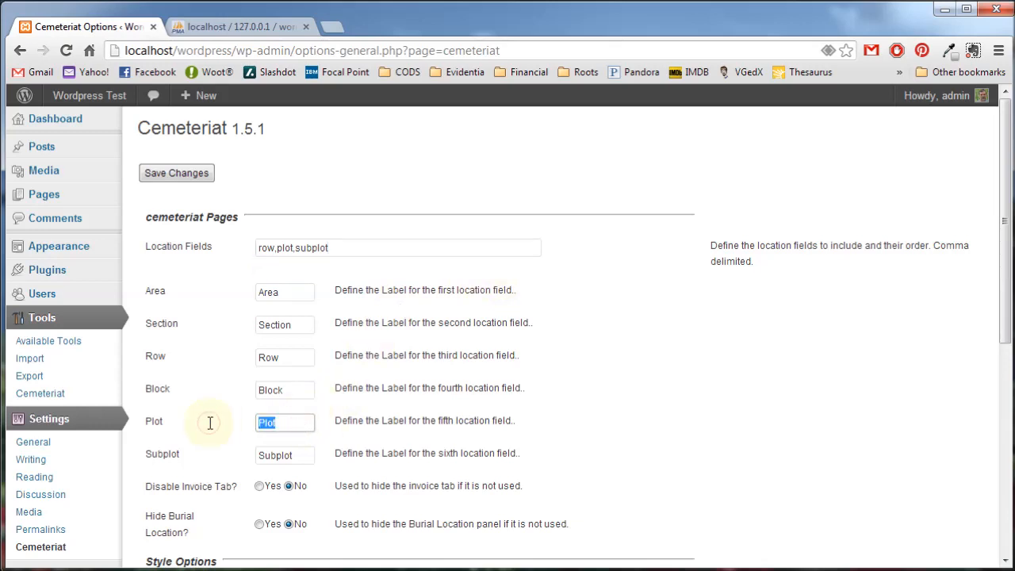
text(Lot)
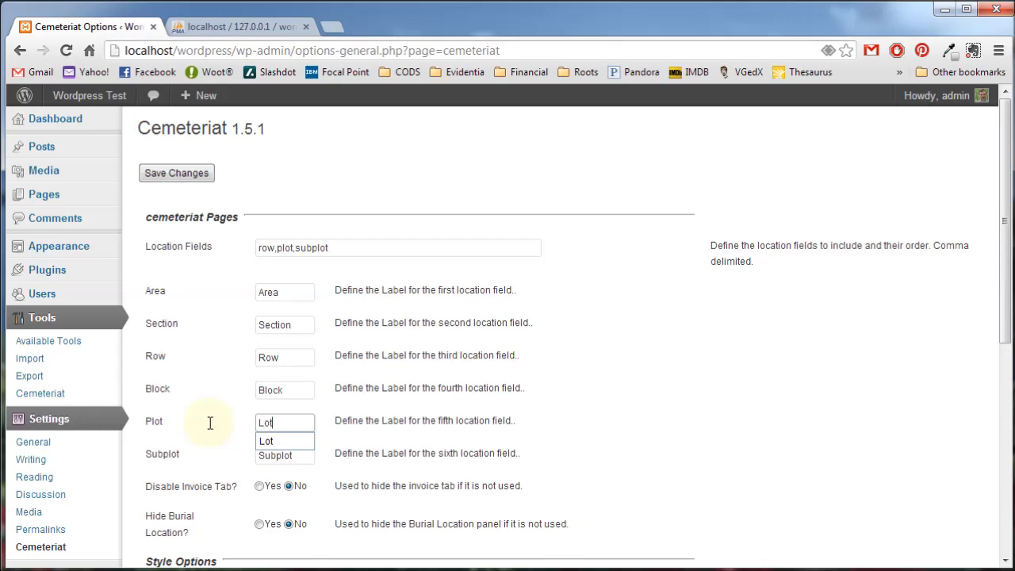
click(299, 390)
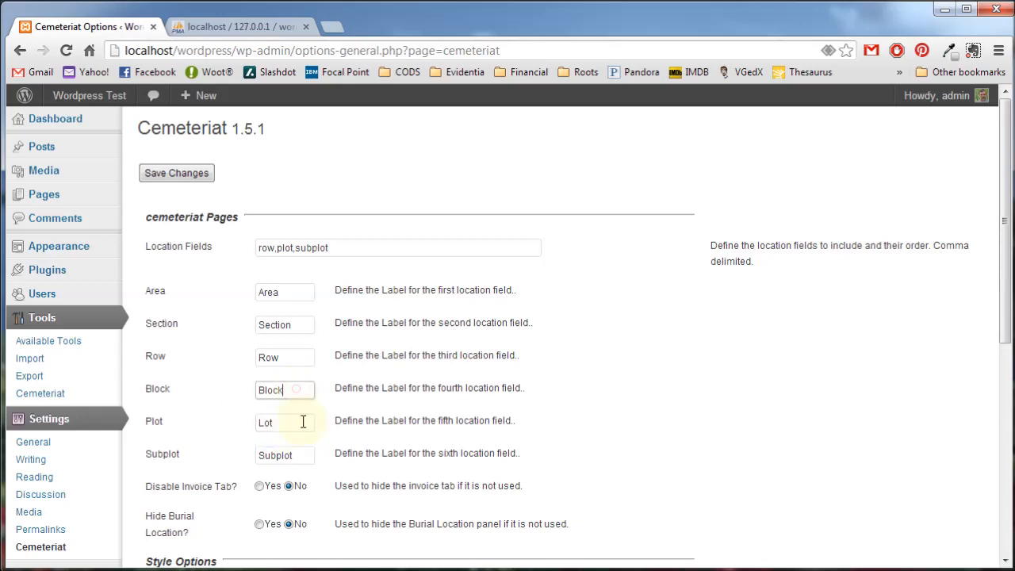
click(293, 428)
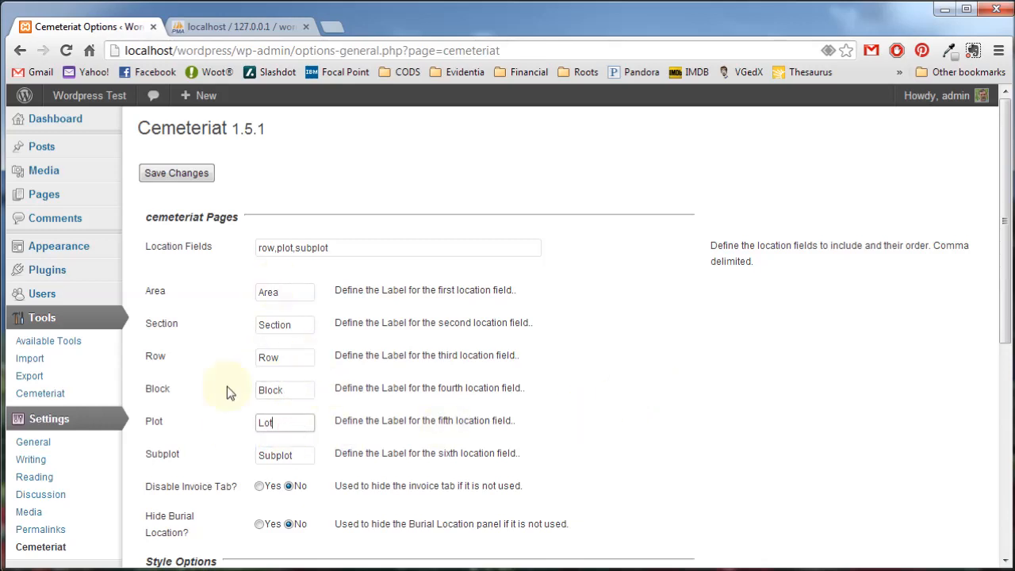
Save the Cemeteriat options with the invoice tab disabled and debug mode enabled
scroll(770, 352, down, 1)
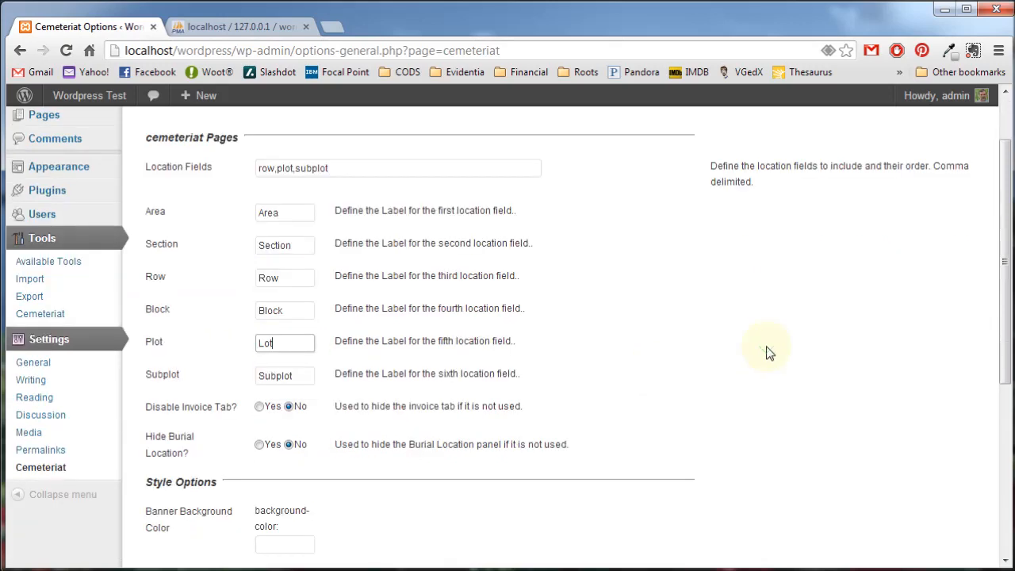
click(258, 407)
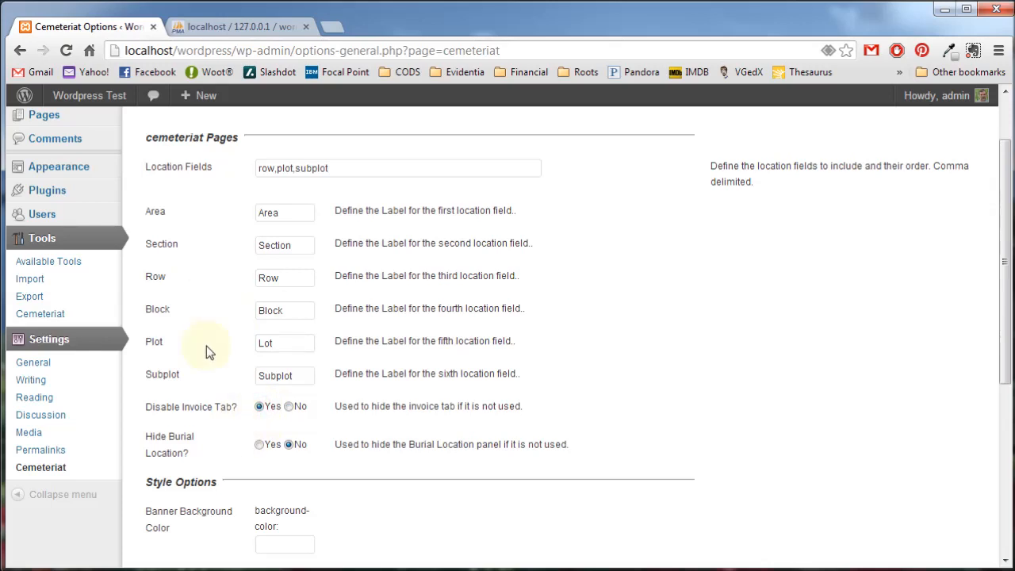
scroll(236, 450, down, 1)
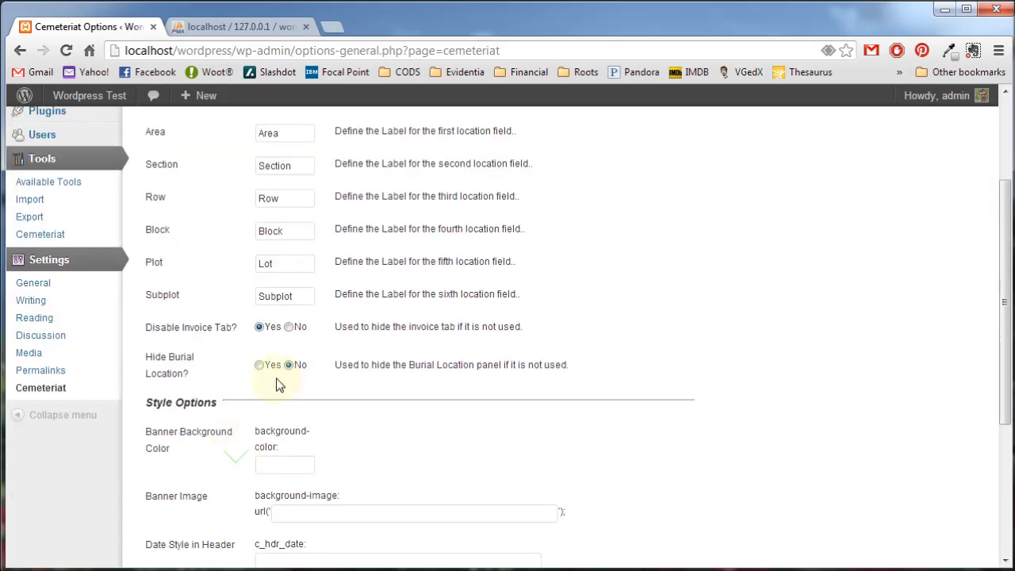
scroll(500, 410, down, 1)
scroll(500, 410, down, 1)
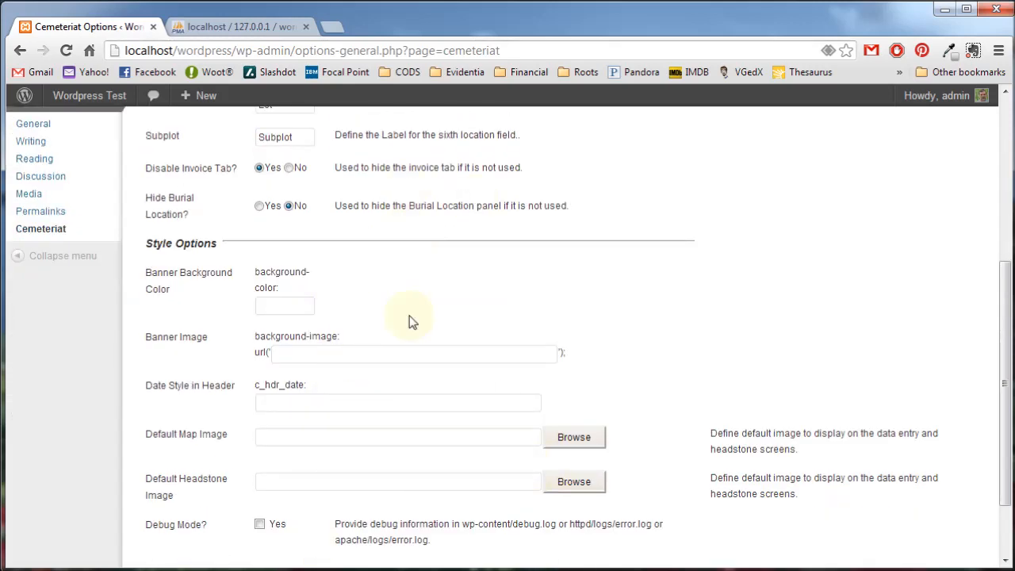
scroll(451, 298, down, 1)
click(259, 433)
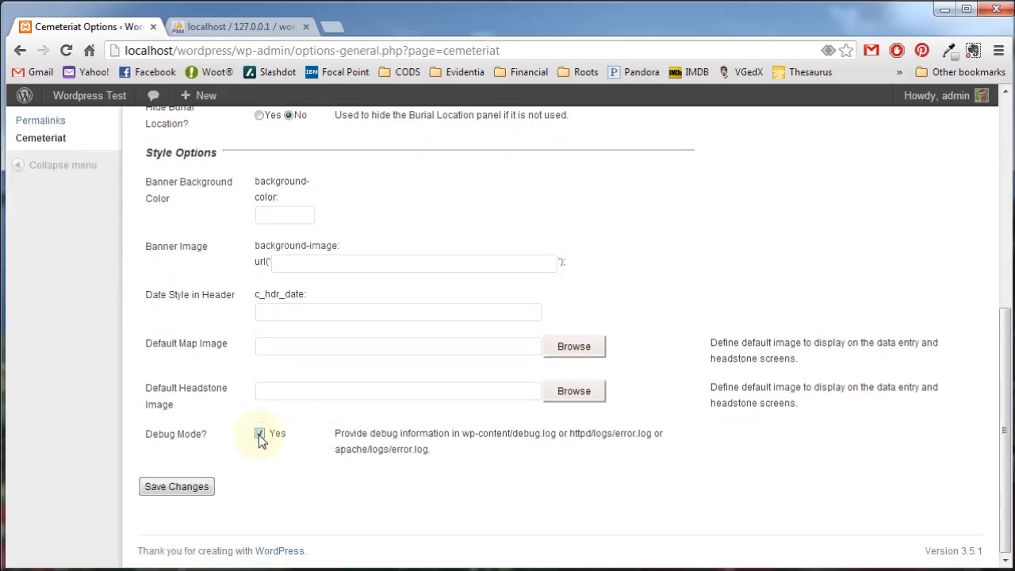
click(189, 488)
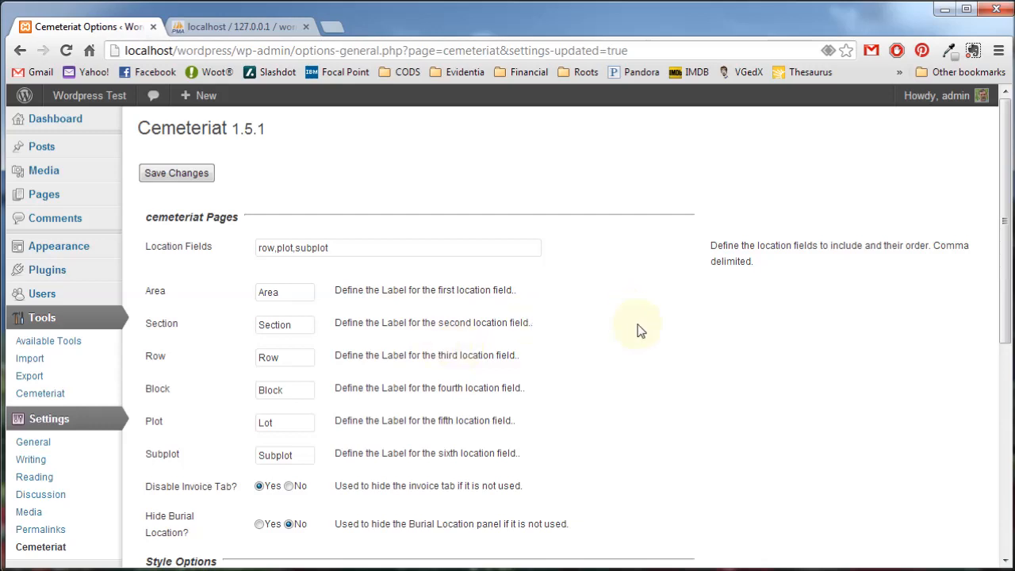
Open the Import Data page of the Cemeteriat tools
scroll(641, 330, down, 1)
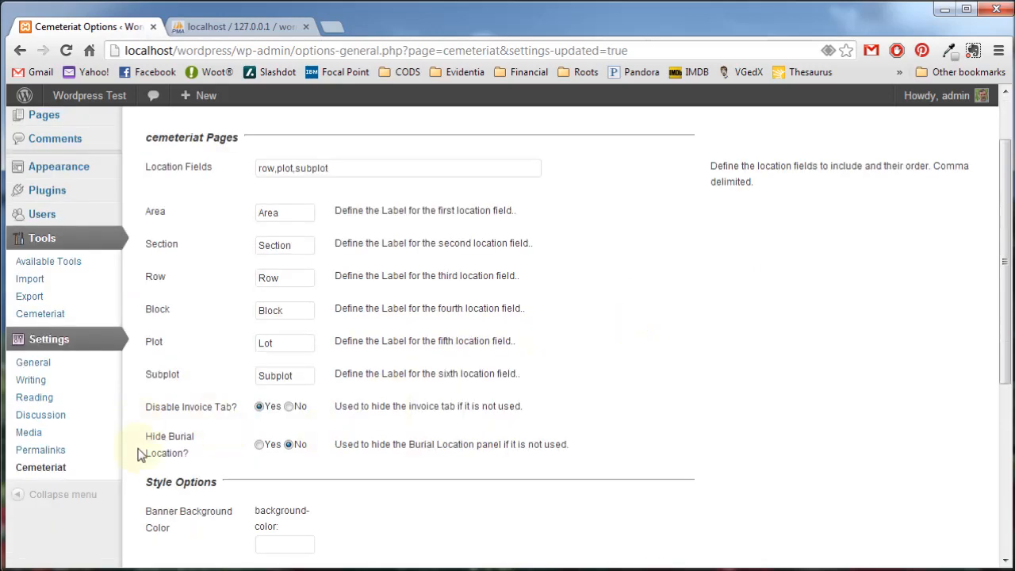
click(56, 325)
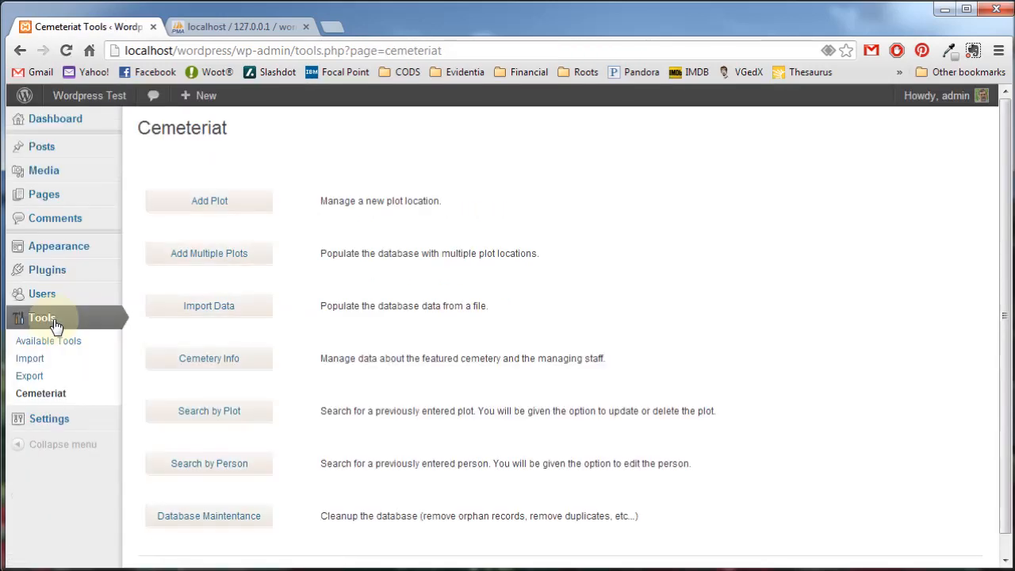
click(259, 313)
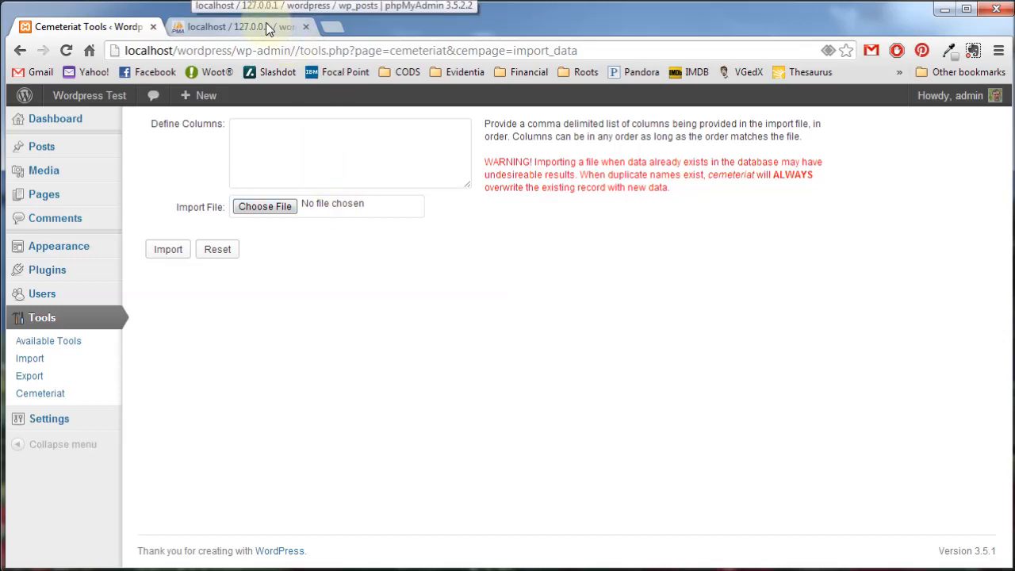
Open the Cemeteriat demo site at cemeteriat.ed4becky.net in a new browser tab
click(330, 26)
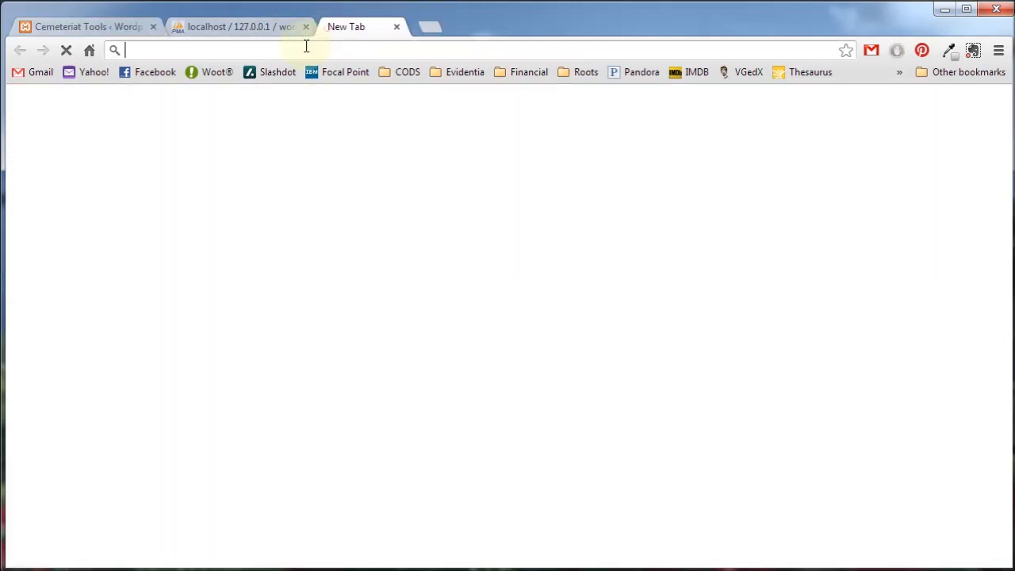
text(ce)
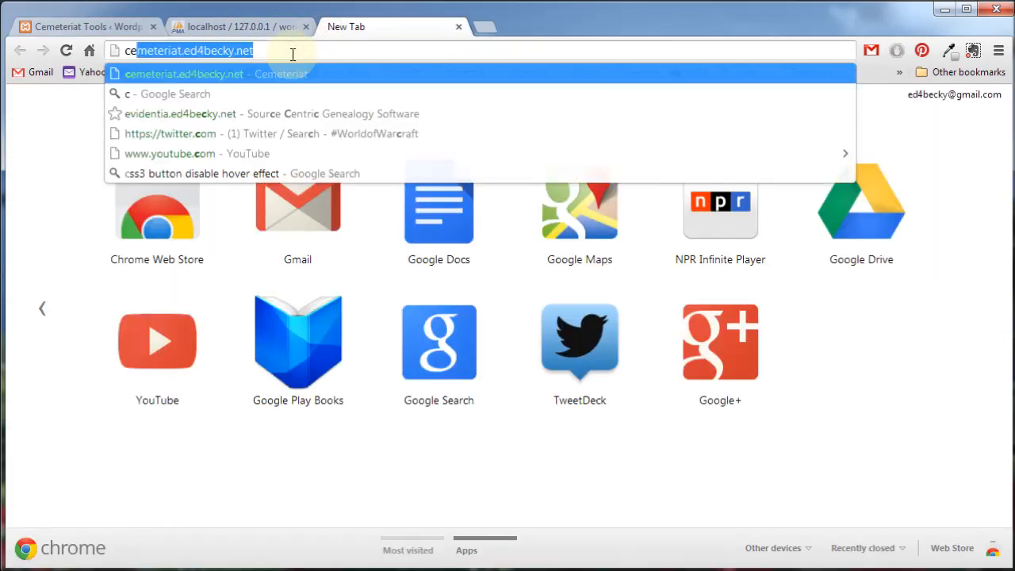
text(meteriat.)
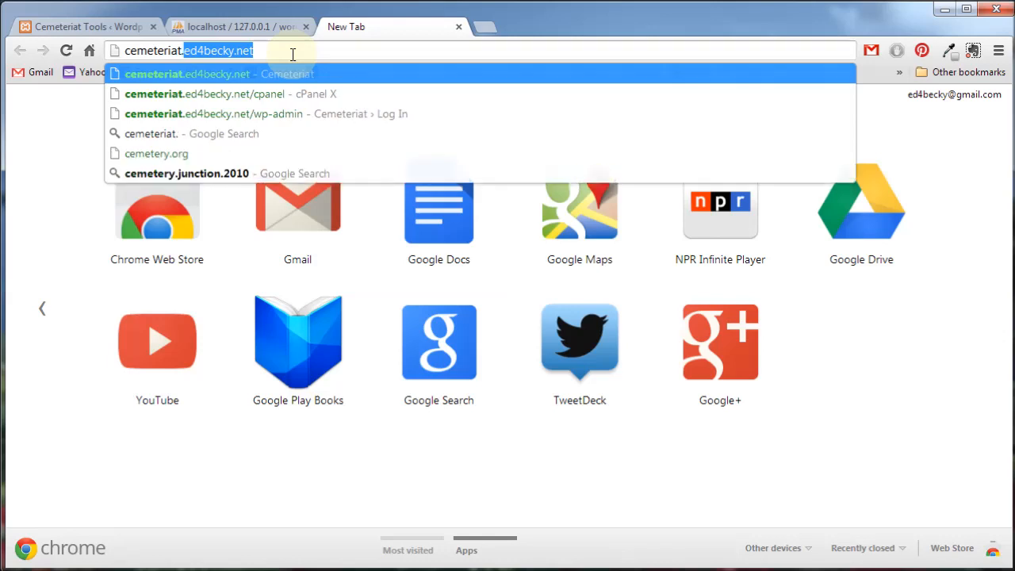
text(ed4beck)
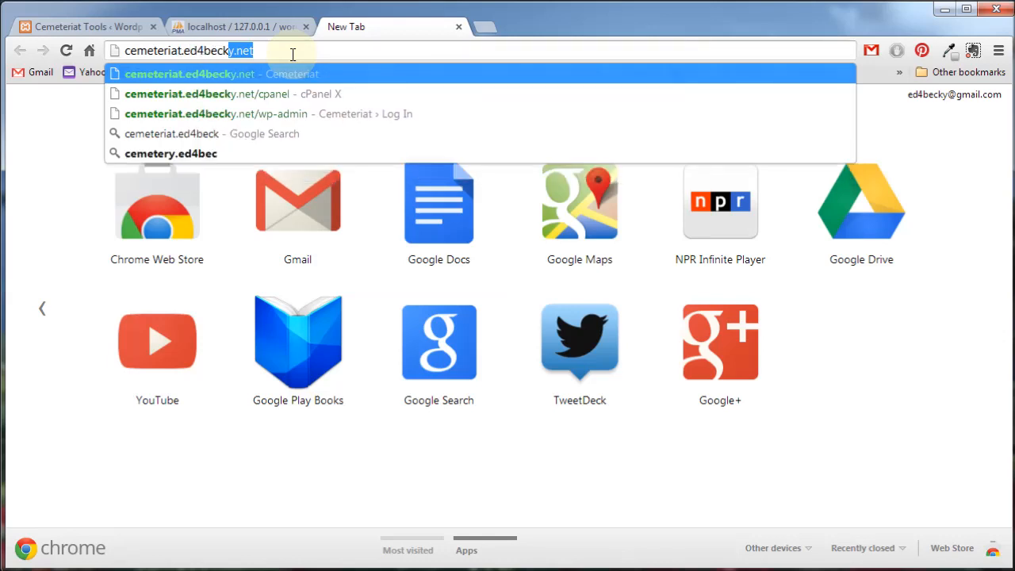
text(y.net)
key(Return)
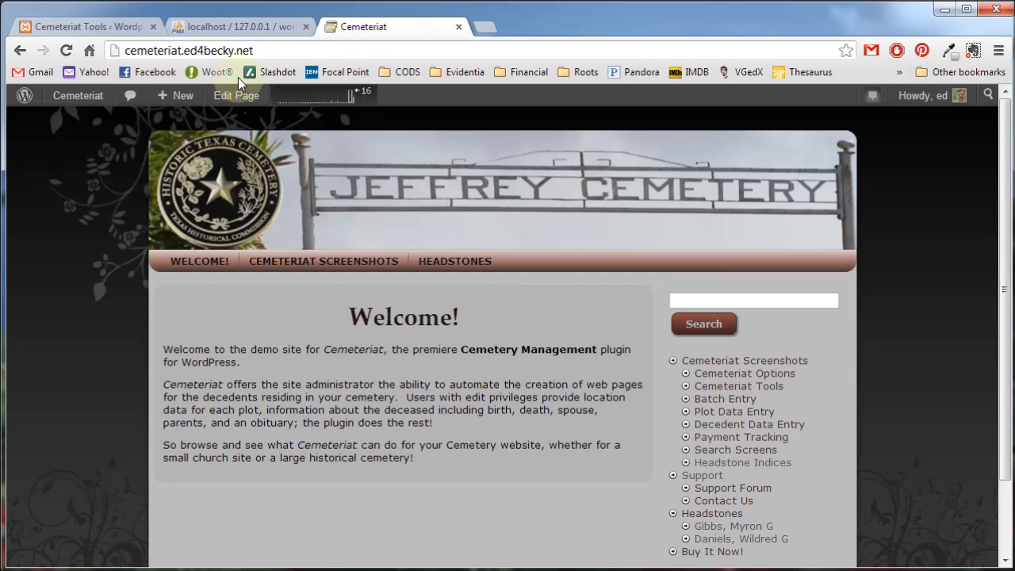
Go to the main ed4becky.net site and look through its support options for the Cemeteriat Support Forum
double_click(146, 51)
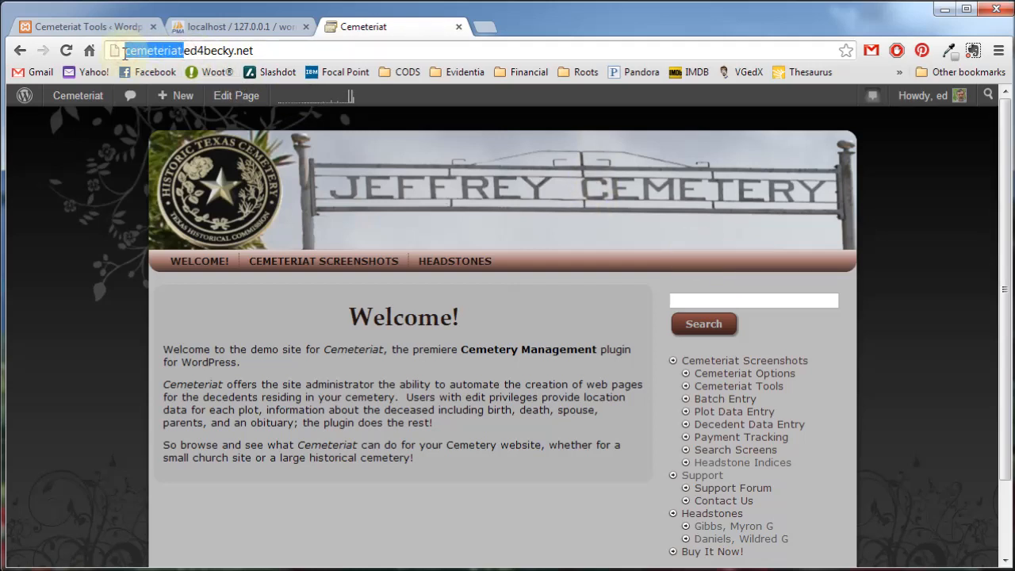
key(BackSpace)
key(Return)
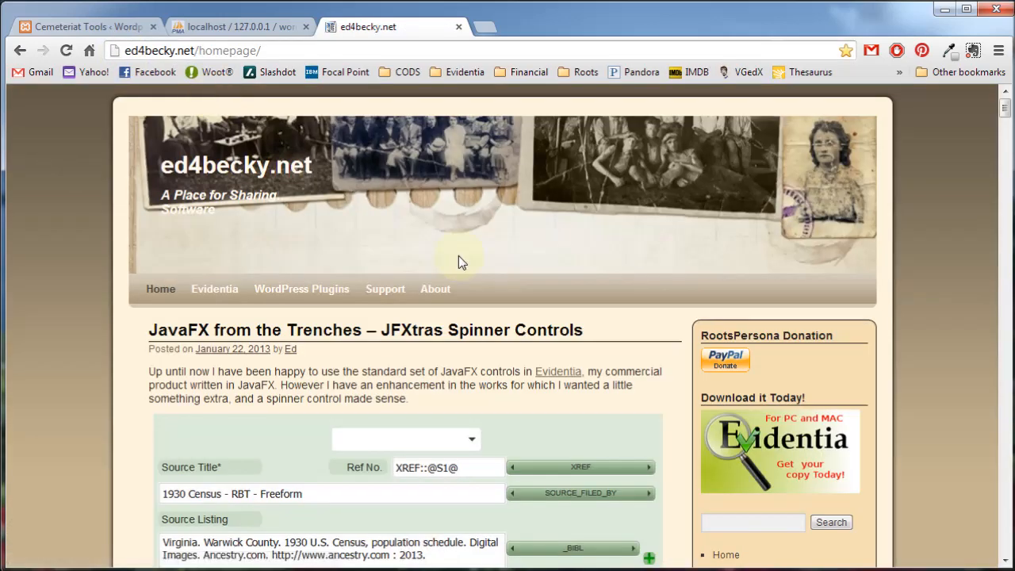
mouse_move(388, 295)
mouse_move(414, 466)
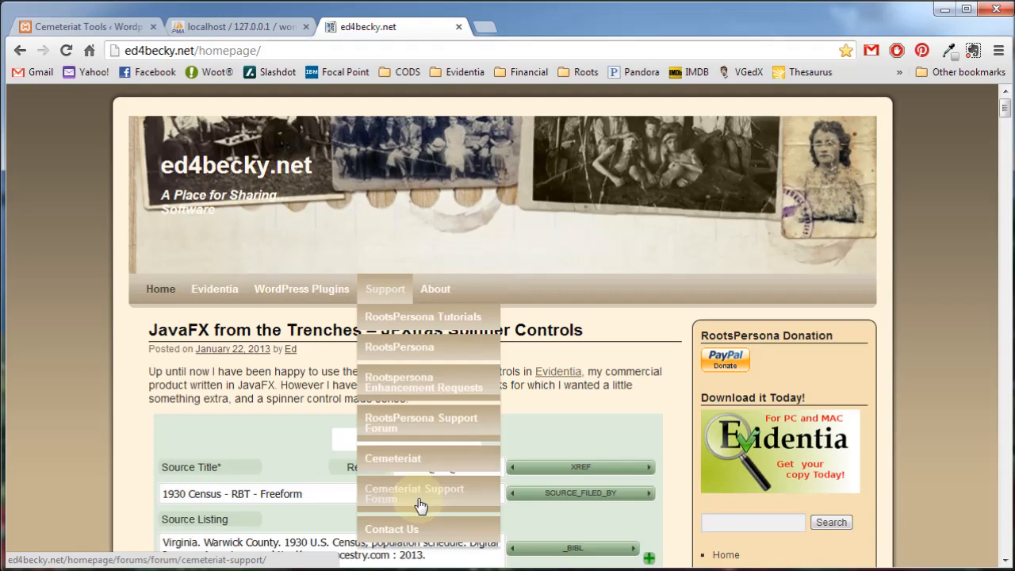
Return to the Cemeteriat import page and place the EditPlus window showing test.csv below the import form, leaving the form uncovered
click(97, 27)
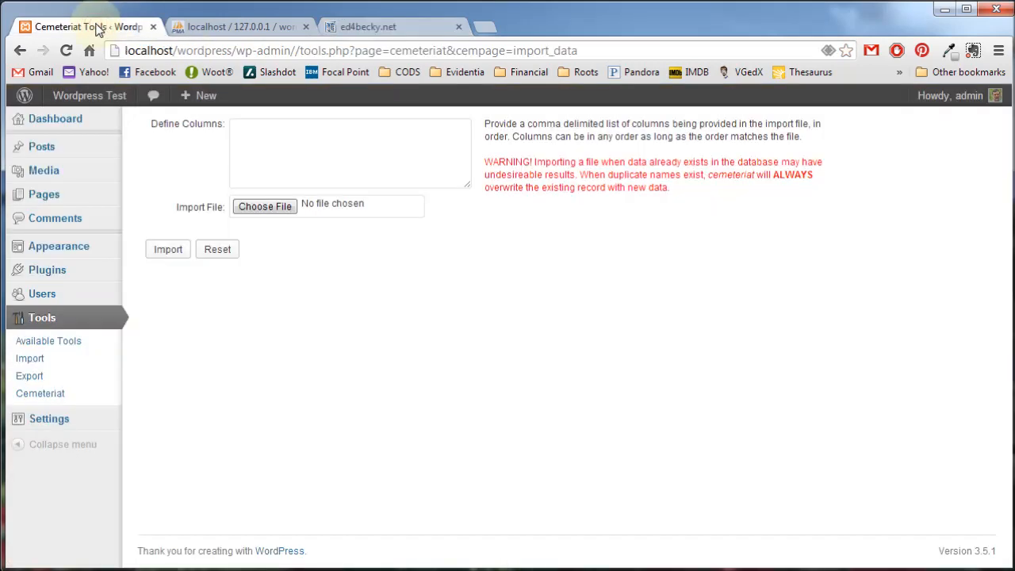
click(306, 136)
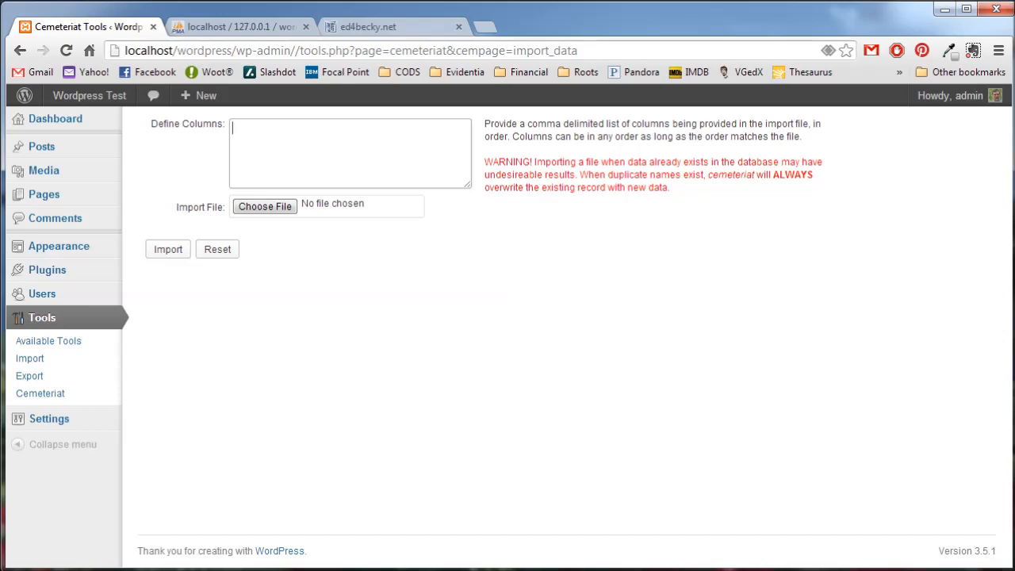
key(alt+Tab)
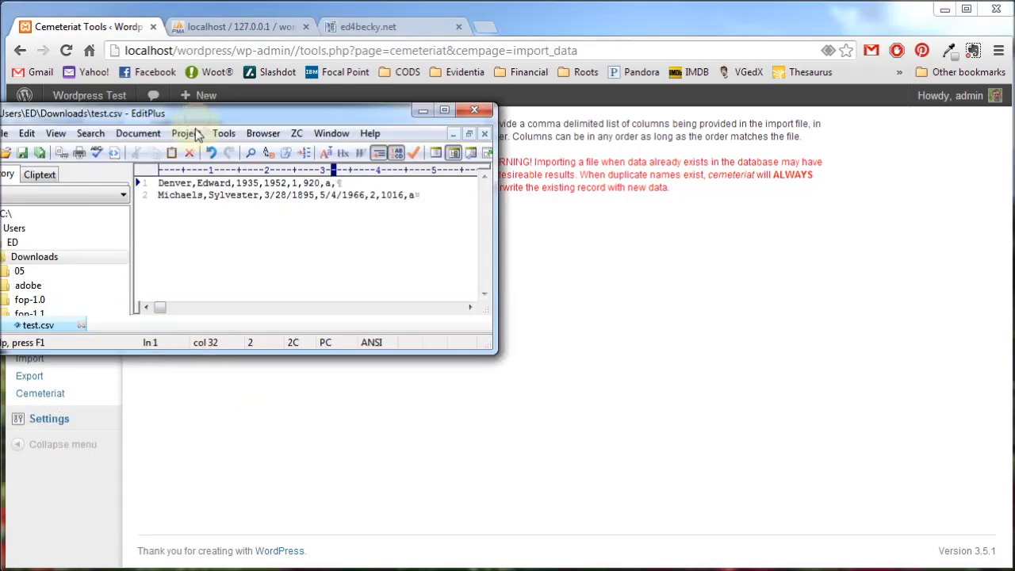
drag(197, 113, 422, 199)
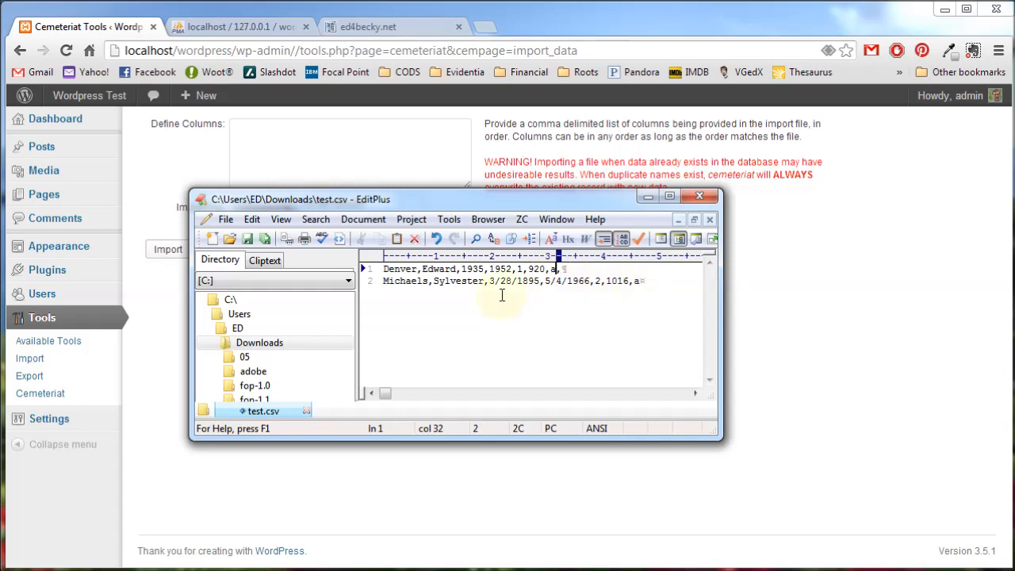
drag(424, 202, 393, 232)
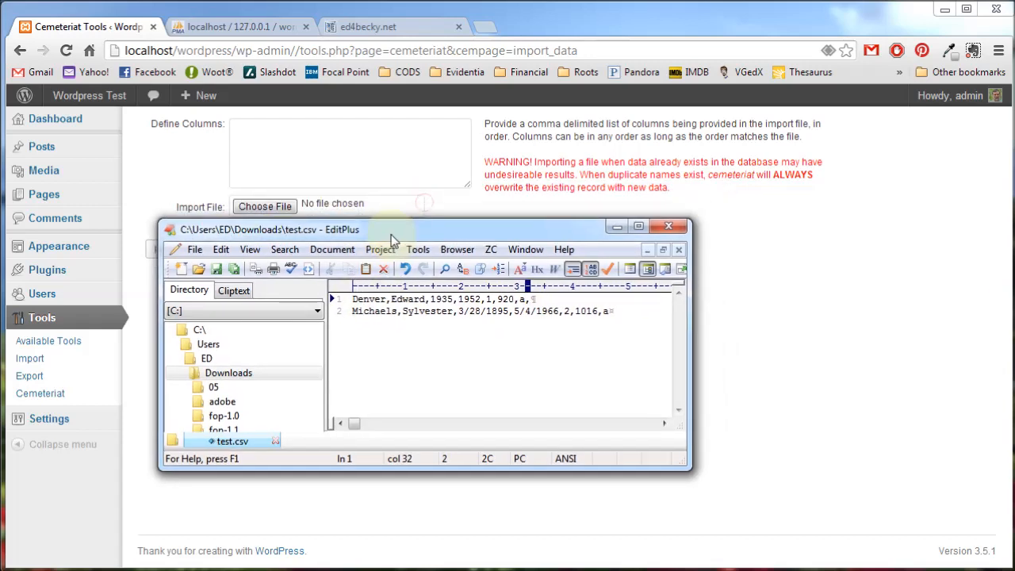
click(287, 136)
click(292, 159)
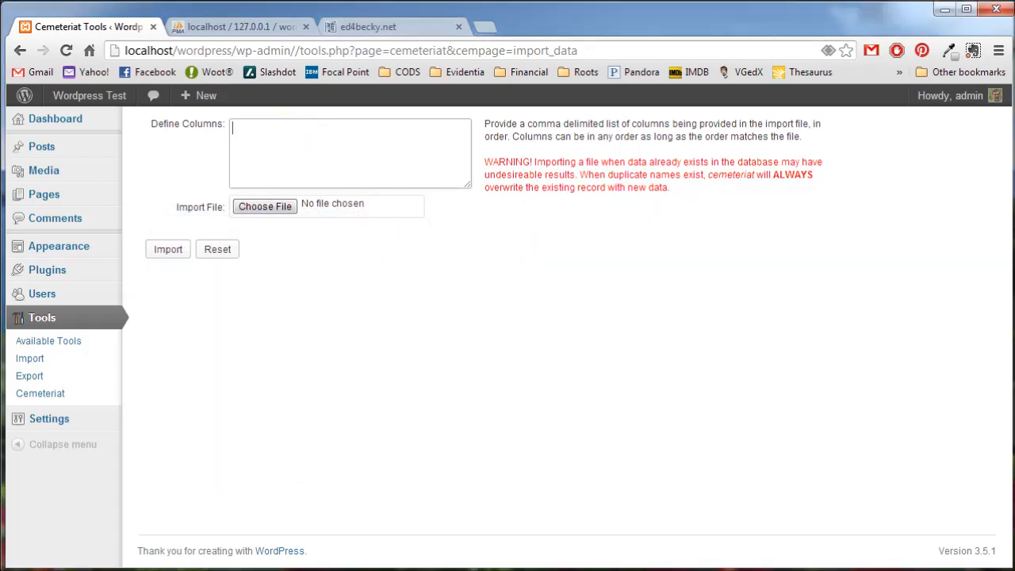
key(alt+Tab)
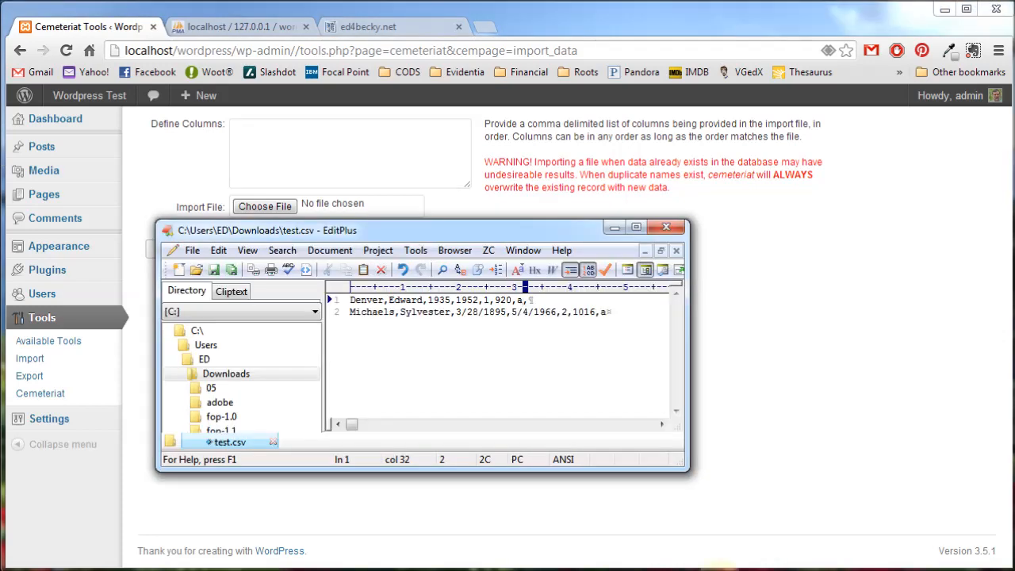
drag(488, 231, 656, 292)
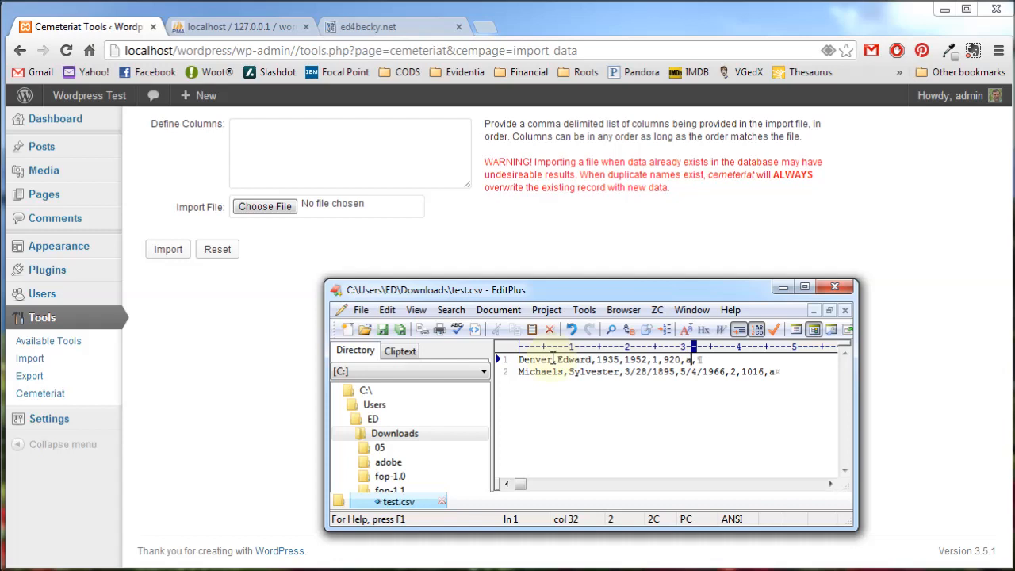
Define the import columns as deceased_last,deceased_first,deceased_birth_date,deceased_death_date,row,plot,subplot and enlarge the box so the list fits on one line
click(310, 150)
text(deceased_last)
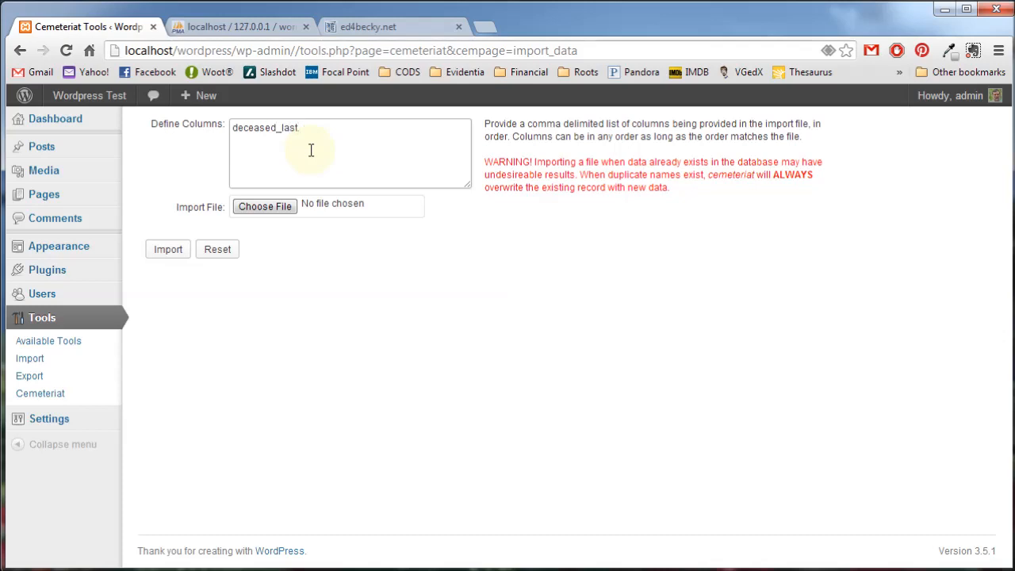
text(,deceased_first,deceased_birth_date)
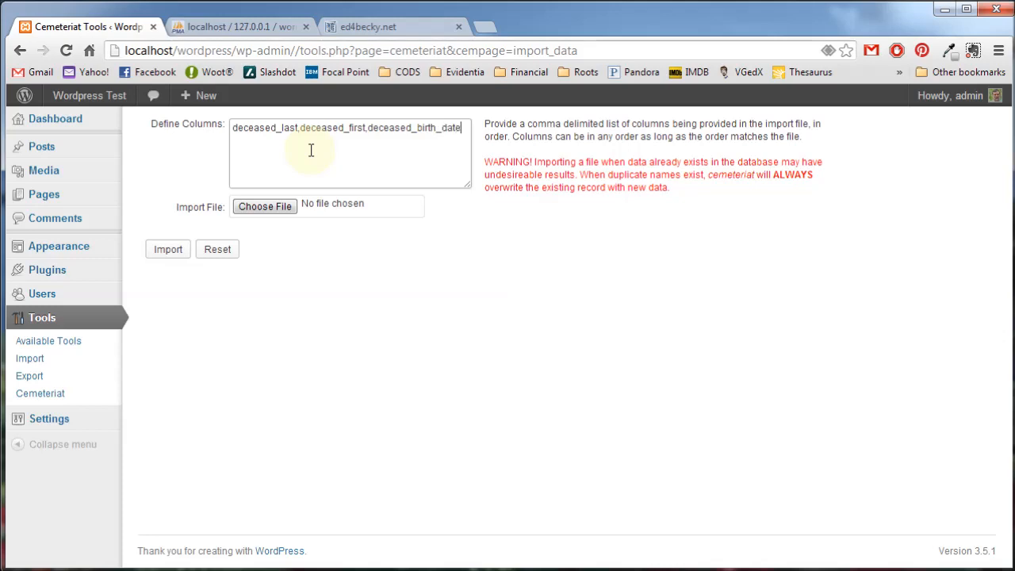
text(,deceased_death_date,row,plot,subplot)
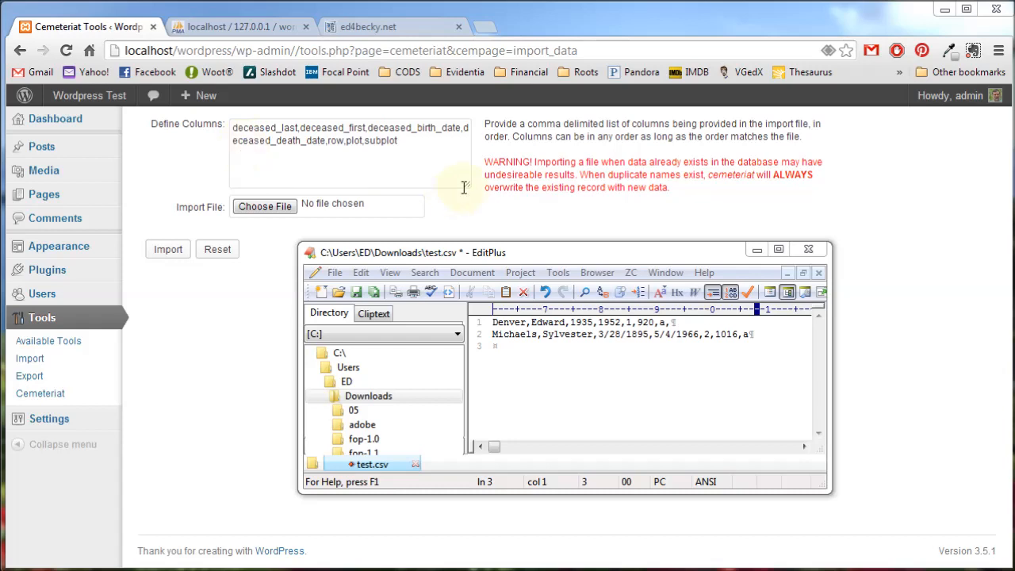
drag(464, 184, 687, 247)
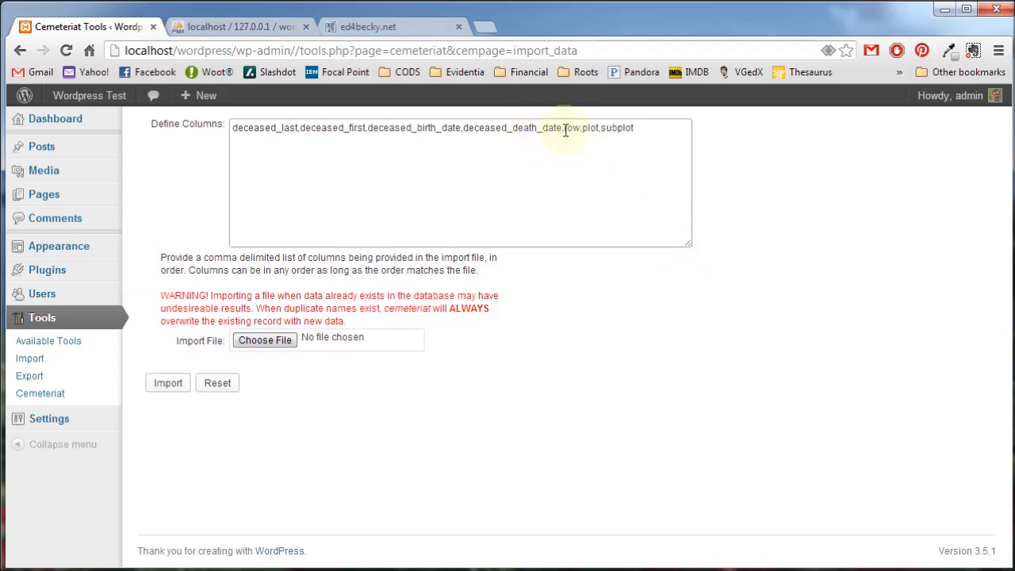
click(632, 136)
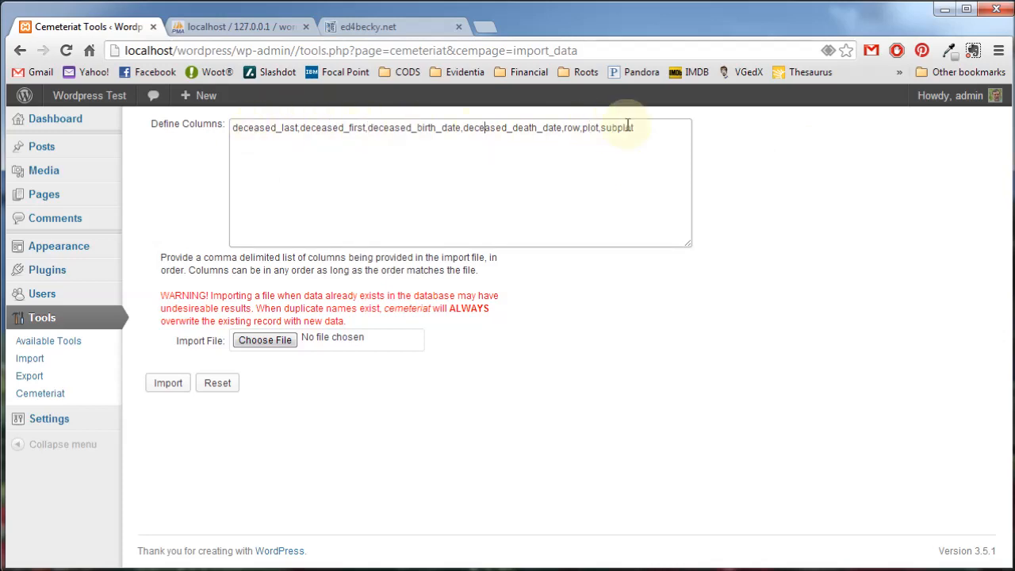
double_click(589, 127)
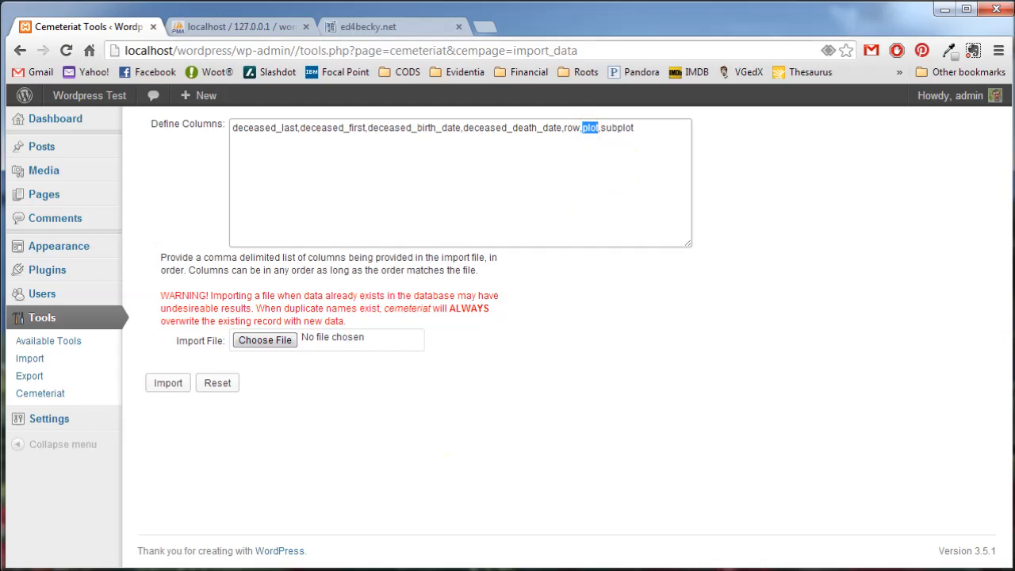
Switch to the EditPlus window with test.csv, place it directly beneath the column list and widen it
key(alt+Tab)
drag(540, 253, 449, 181)
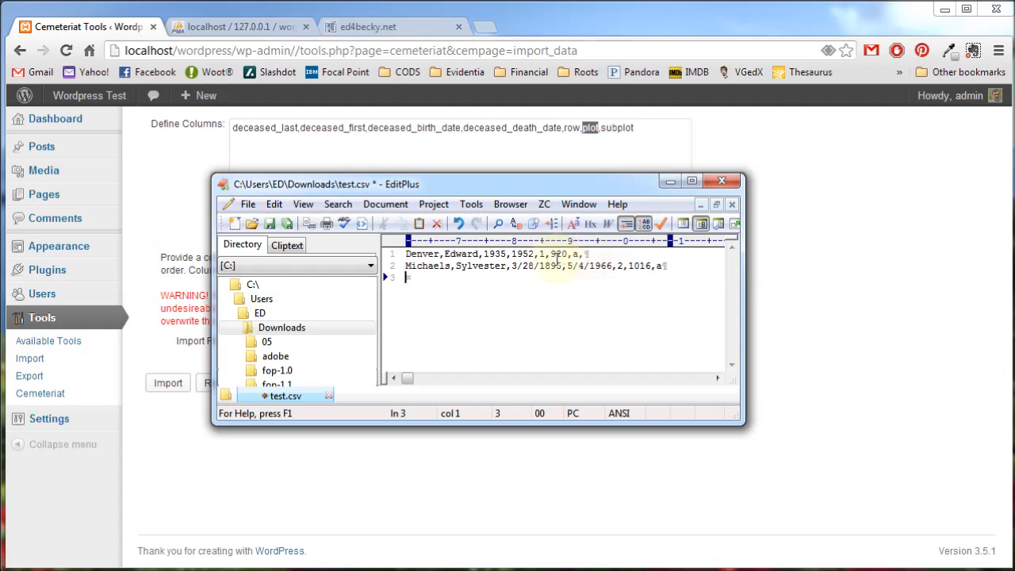
drag(740, 425, 847, 422)
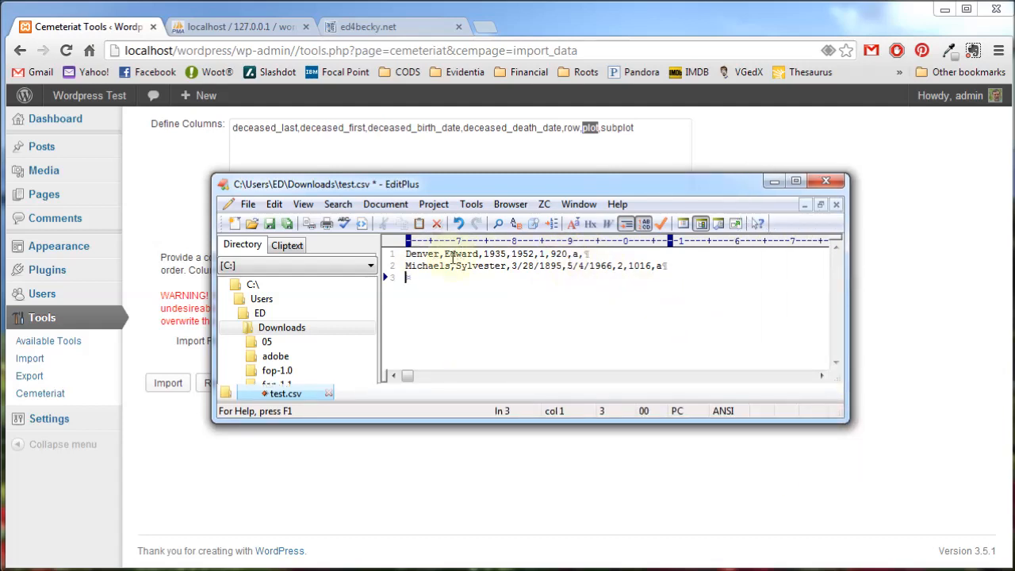
Add the location note "Center of the cemetary" as the last field of the first record in test.csv
click(581, 253)
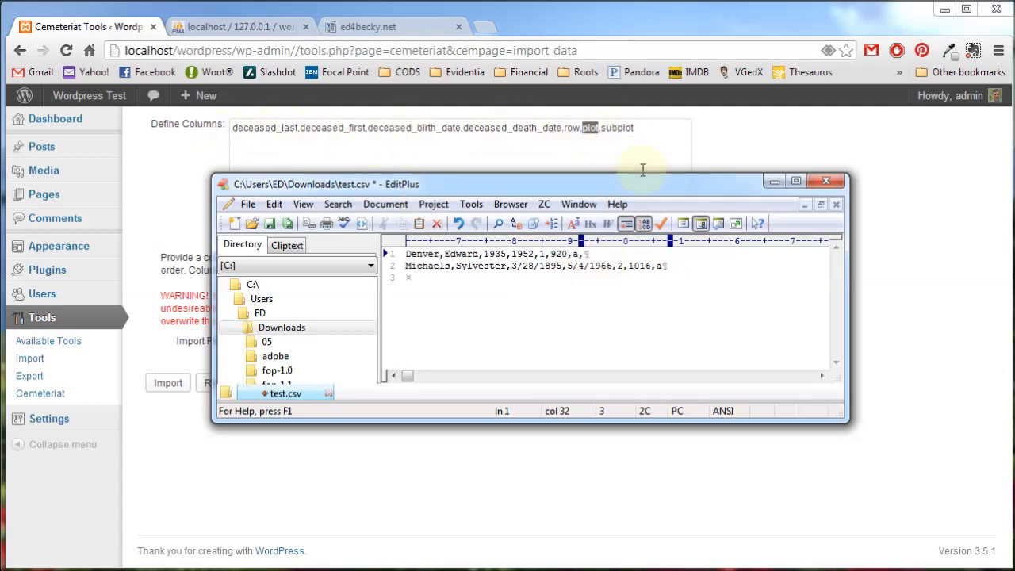
click(603, 256)
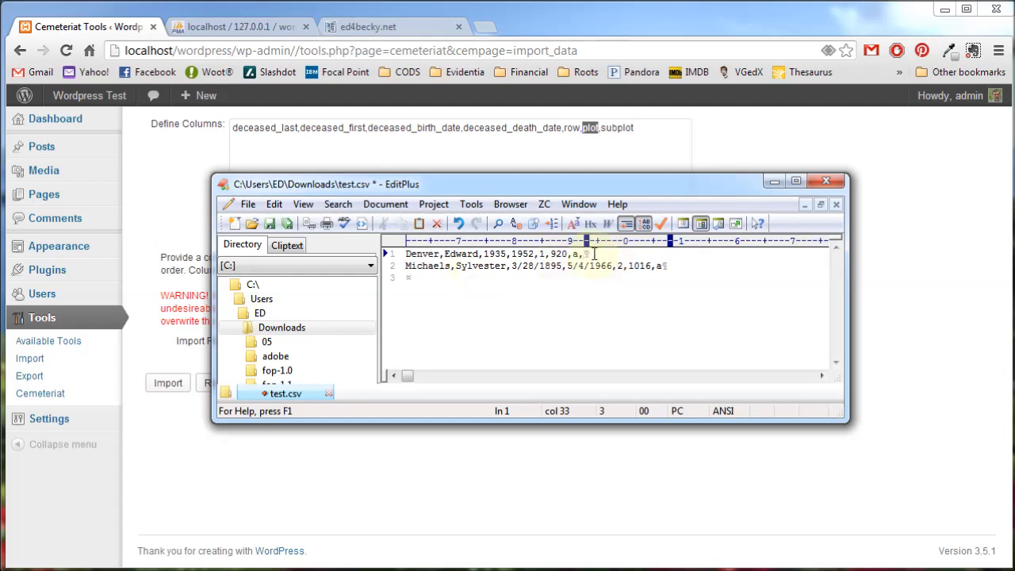
key(BackSpace)
text(,Center of th)
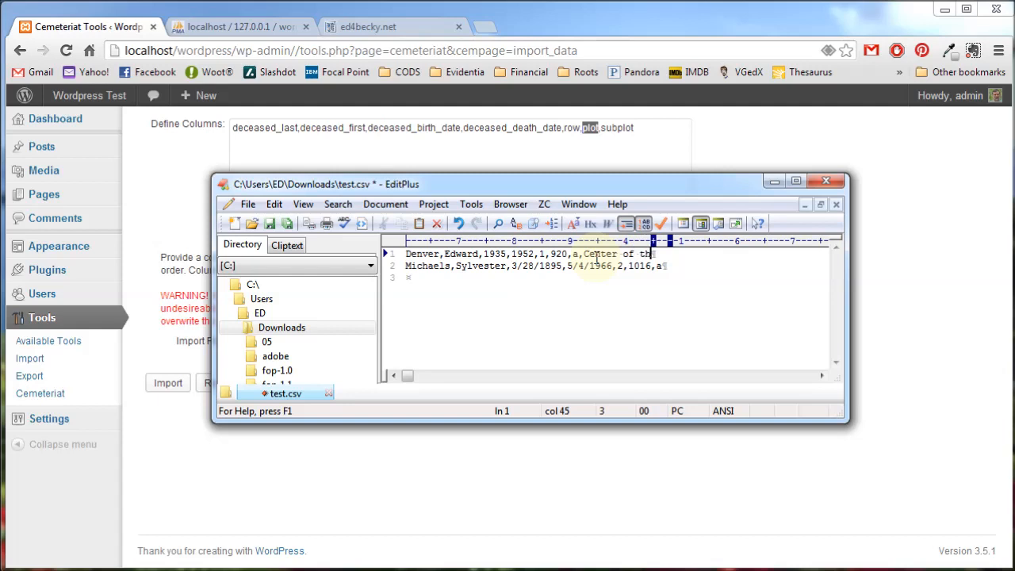
text(e cemetary)
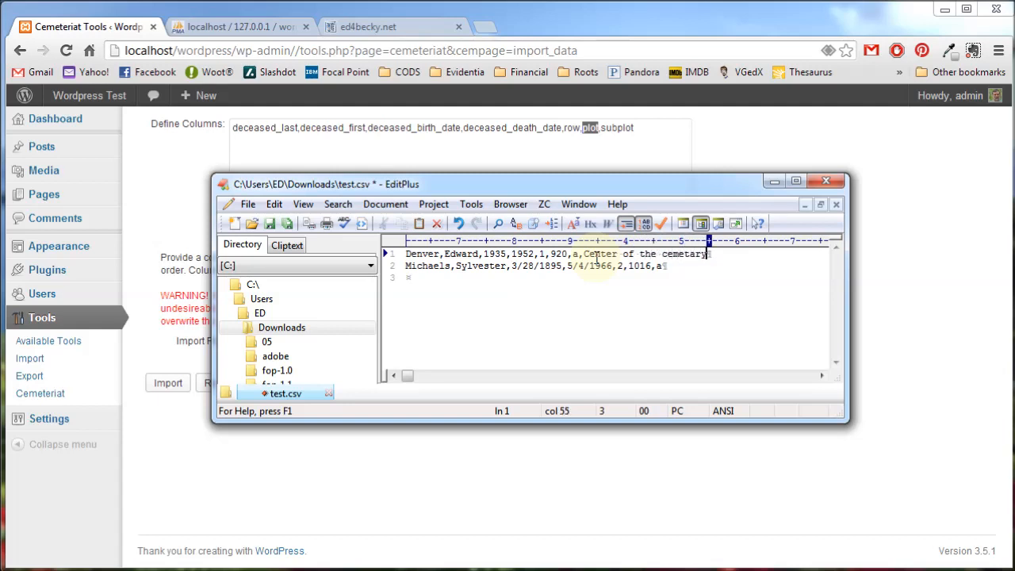
Add an empty trailing field to the second record, save test.csv and minimize the EditPlus window
click(662, 266)
text(,)
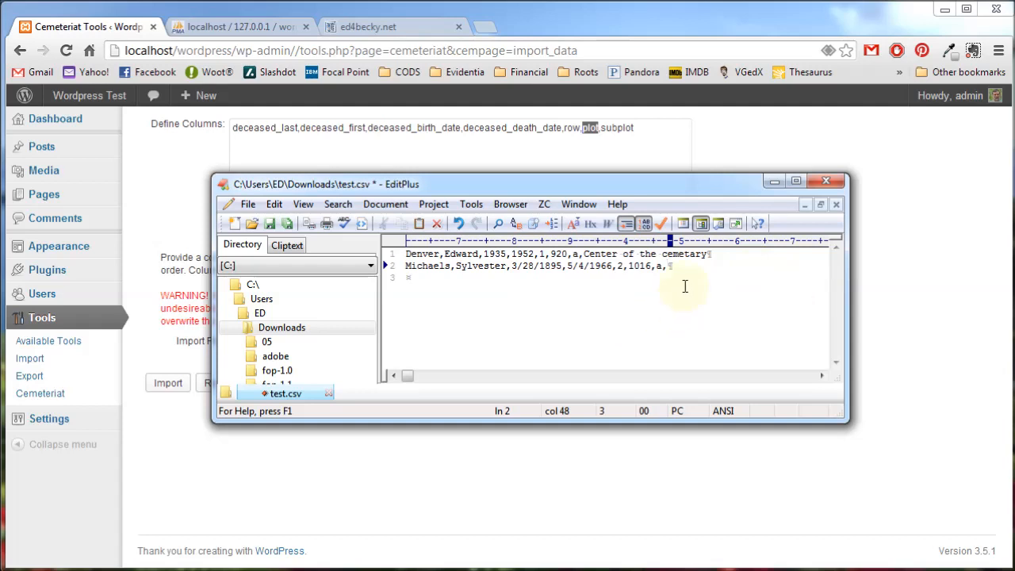
click(269, 225)
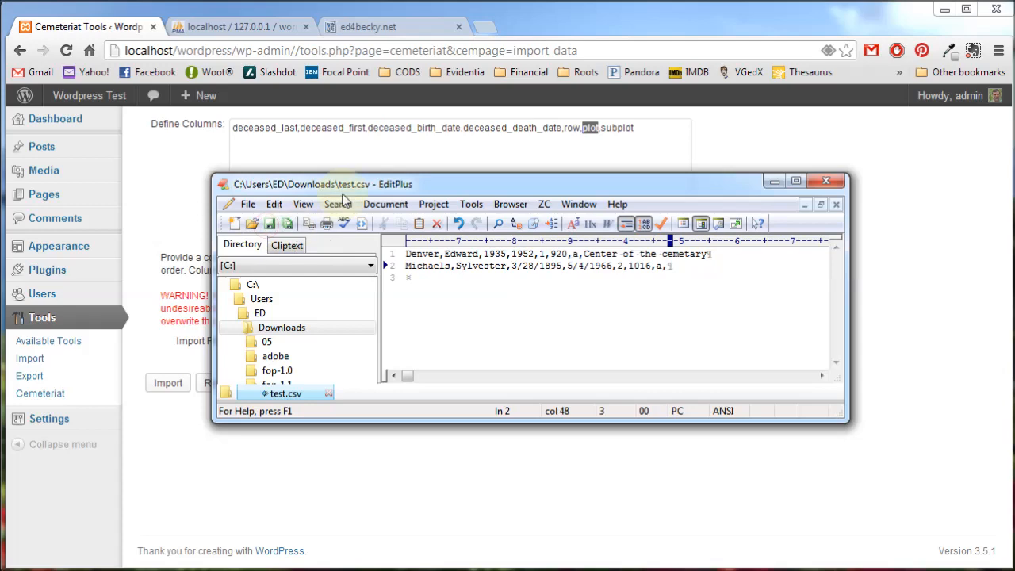
click(778, 182)
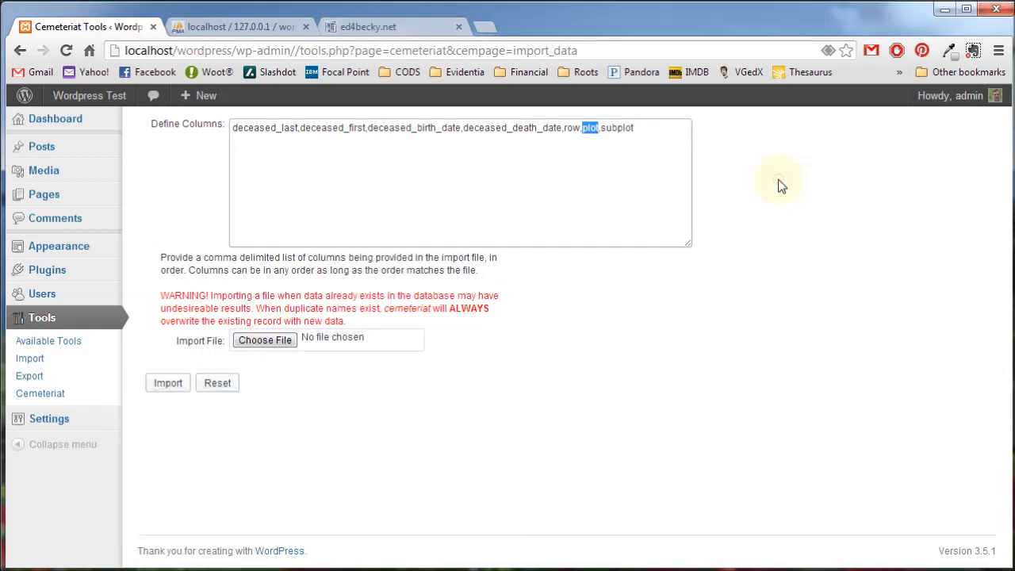
Try to import test.csv from the Downloads folder with the seven defined columns
click(265, 340)
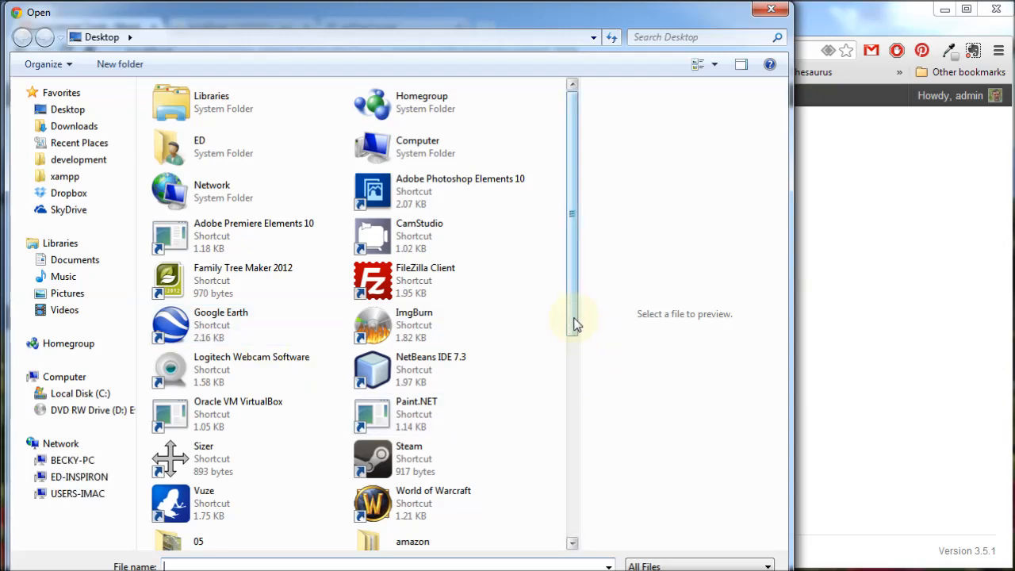
scroll(576, 324, down, 5)
scroll(569, 474, up, 5)
click(73, 127)
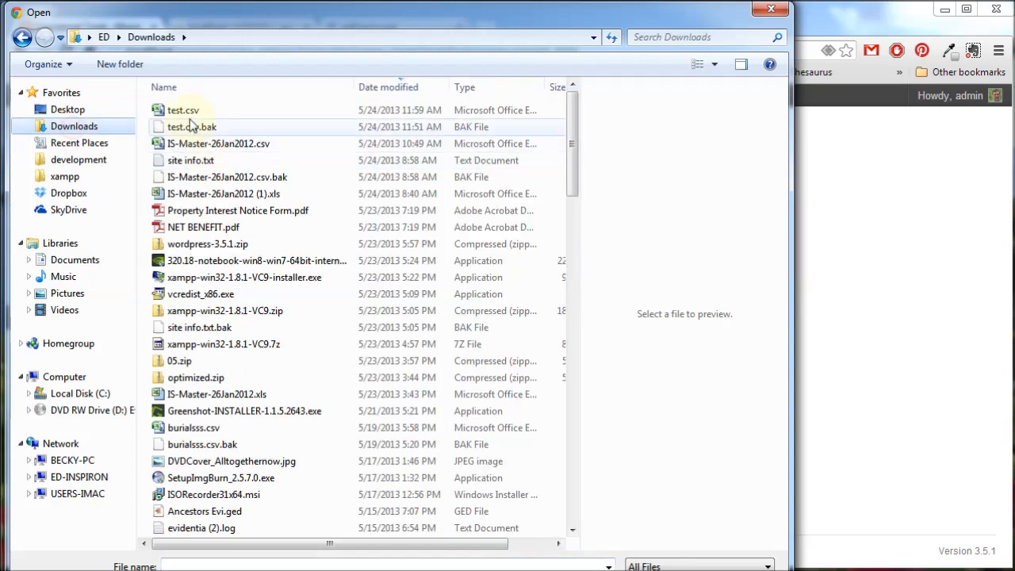
double_click(184, 110)
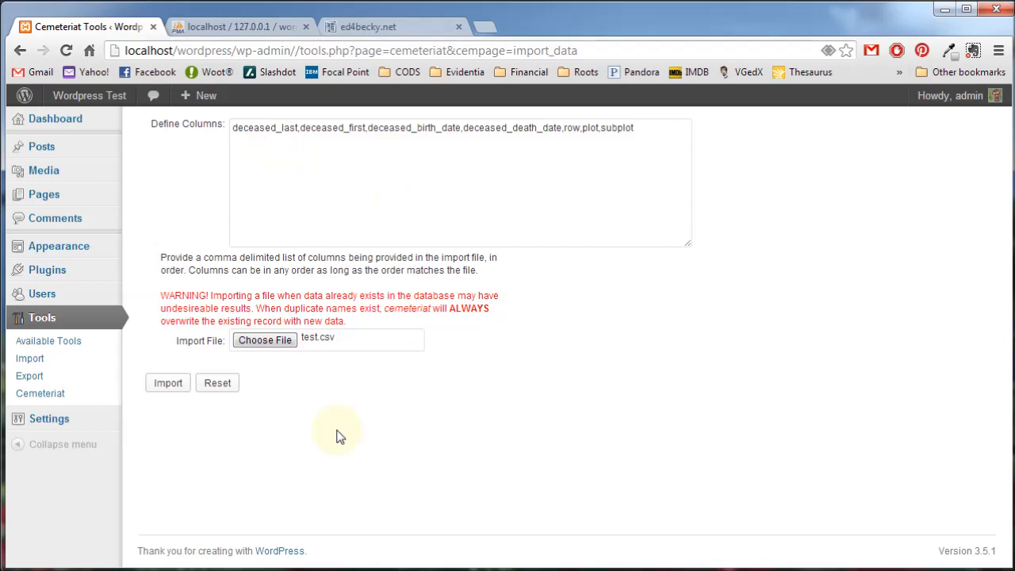
click(171, 387)
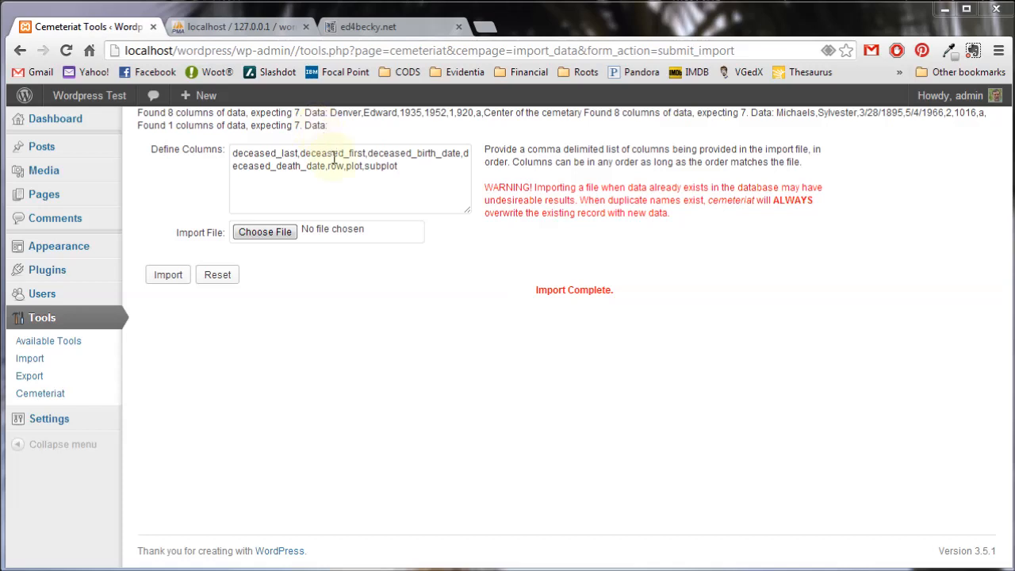
Append location_notes to the defined columns and delete the empty last line of test.csv in EditPlus, returning to the import form
click(415, 165)
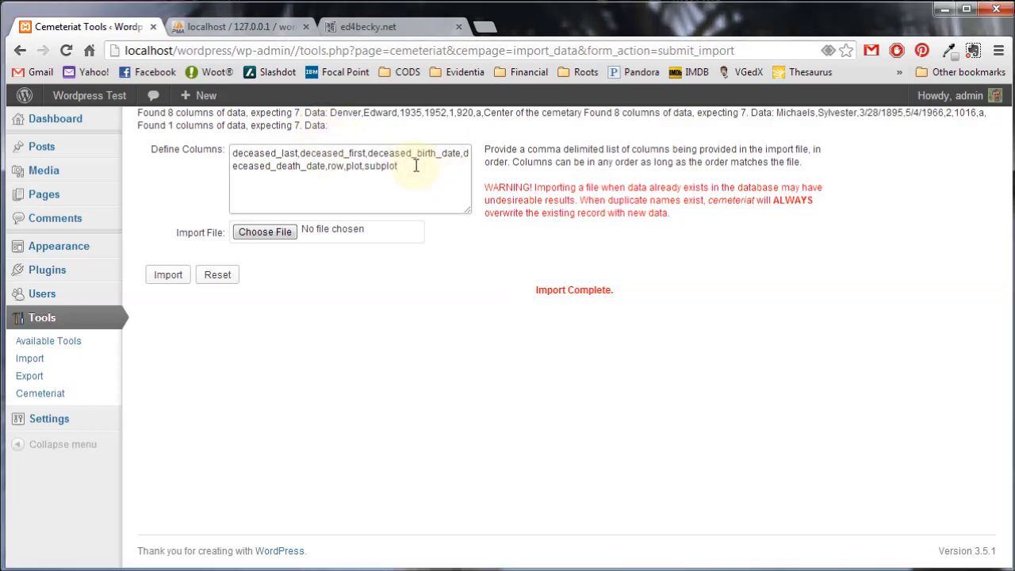
text(,locatio)
key(alt+Tab)
click(425, 284)
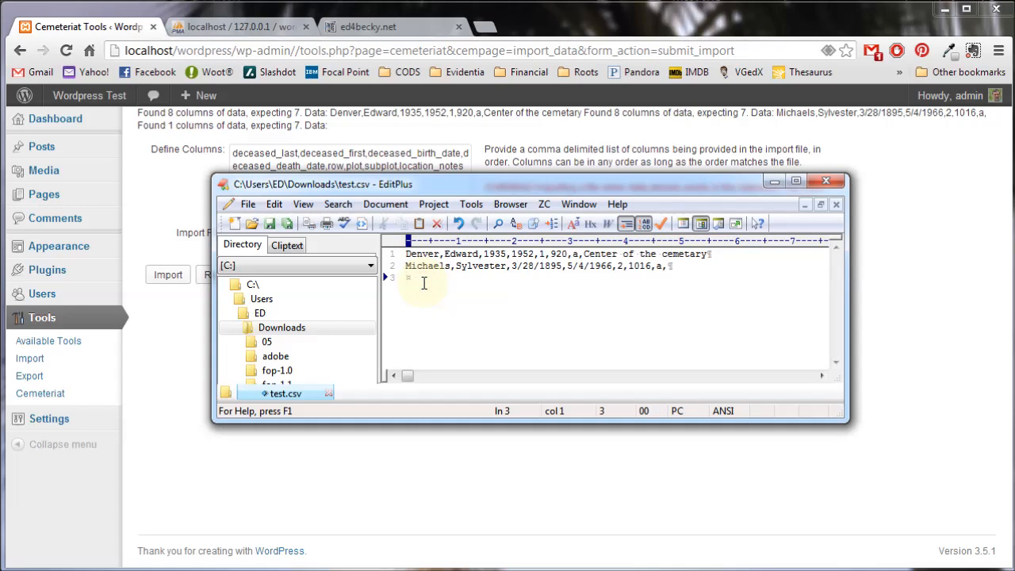
key(BackSpace)
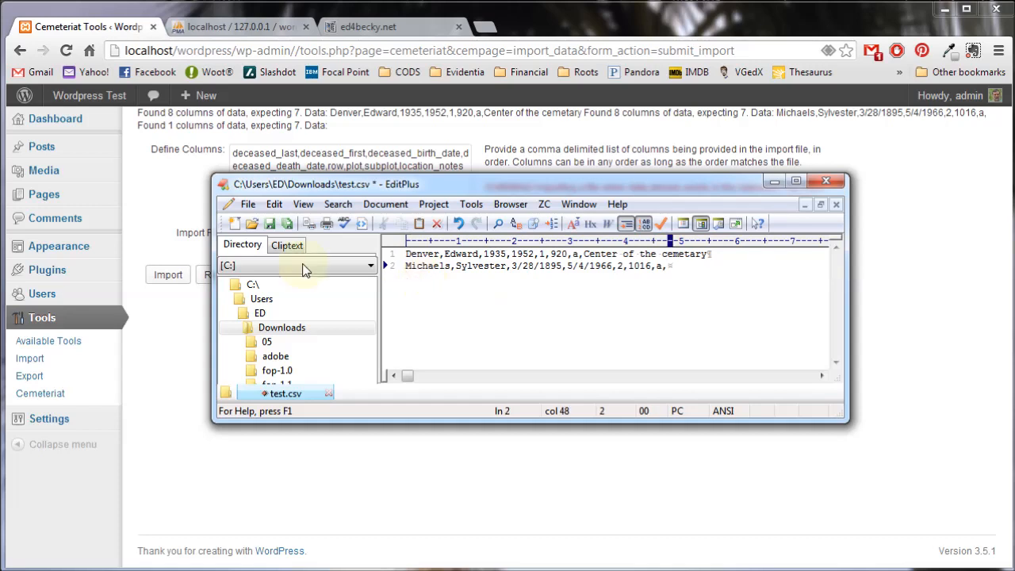
click(774, 182)
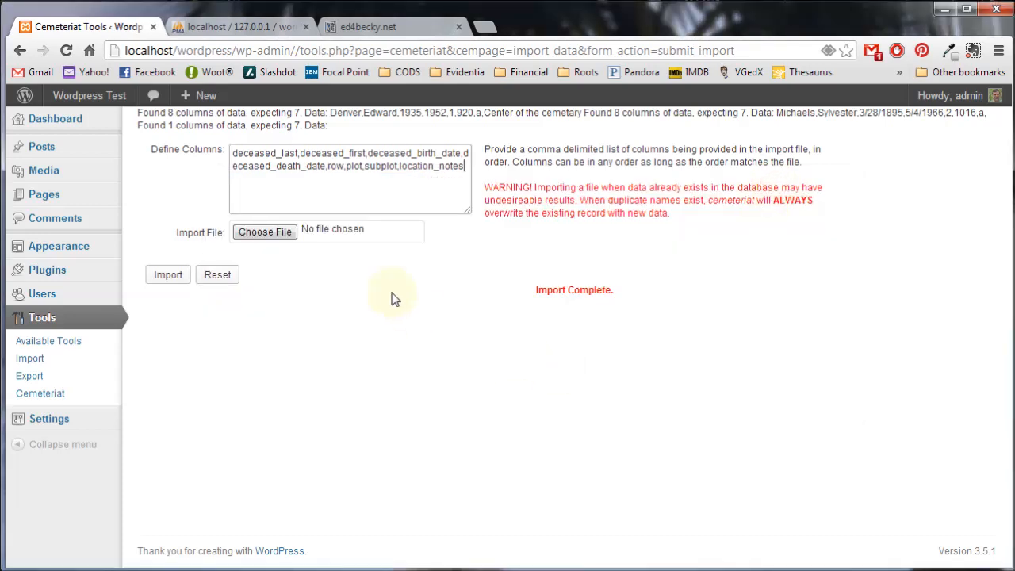
Choose test.csv as the import file again and run the import with the extended column list
click(283, 231)
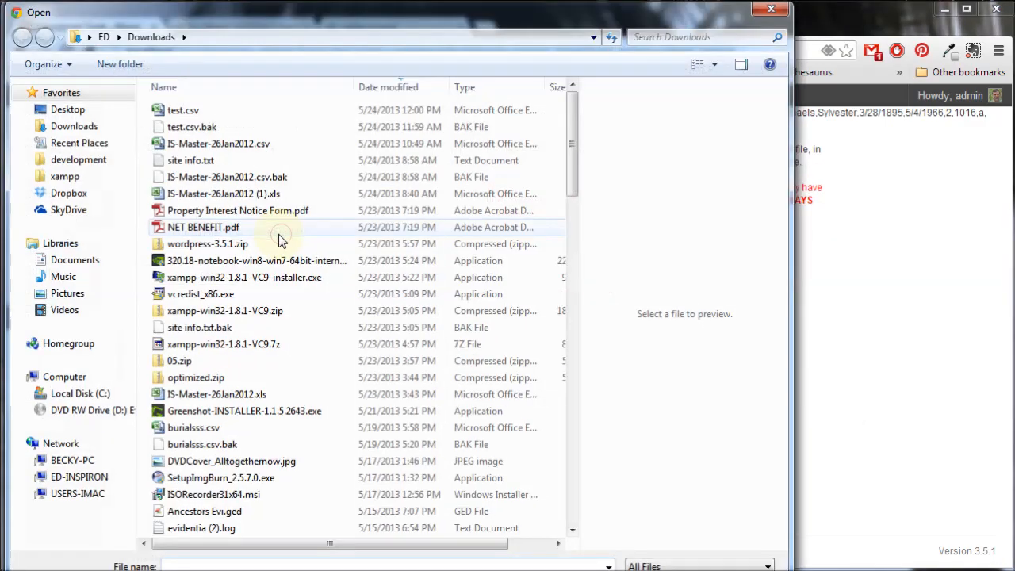
double_click(183, 110)
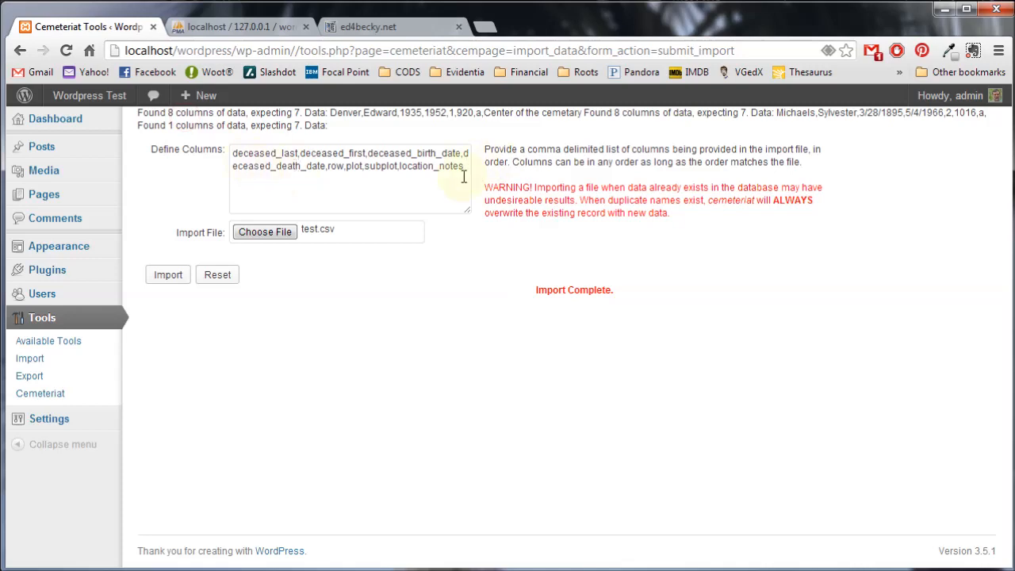
click(168, 276)
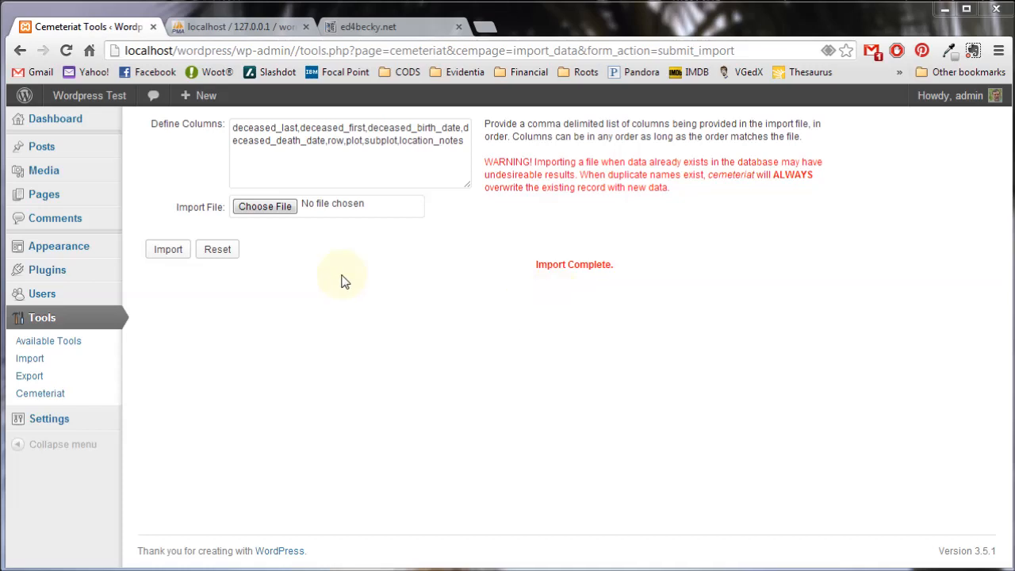
Check the Pages list for the imported headstone pages and visit the public Wordpress Test site
click(48, 203)
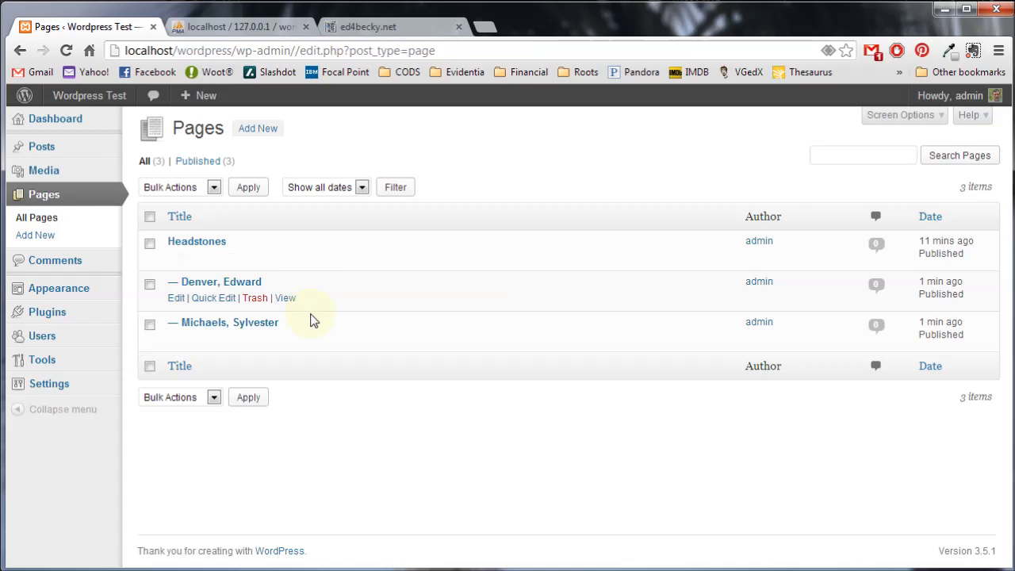
mouse_move(94, 96)
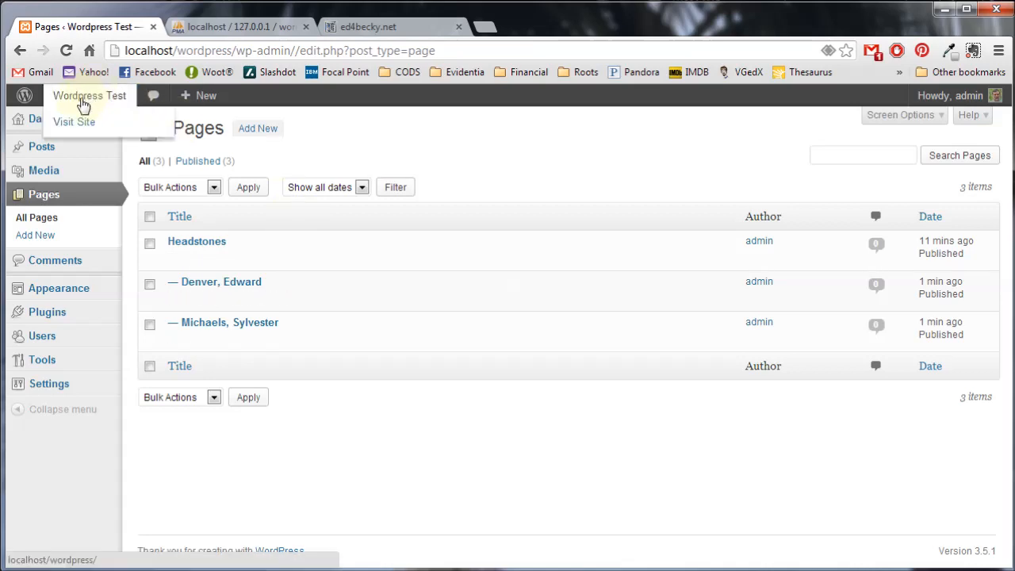
click(80, 122)
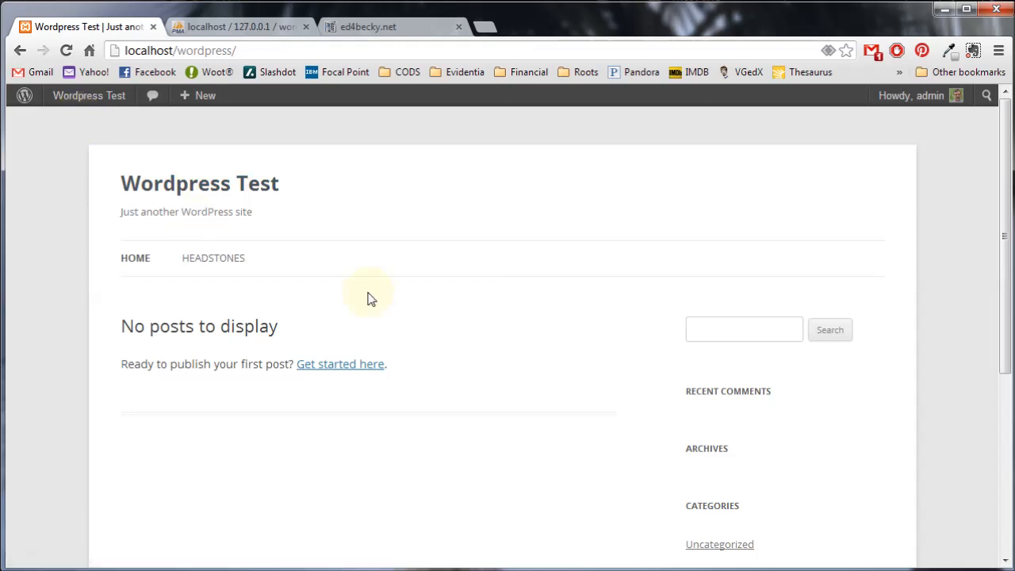
Open the first record's page under Headstones and examine its birth and death details, burial location and location note
mouse_move(199, 259)
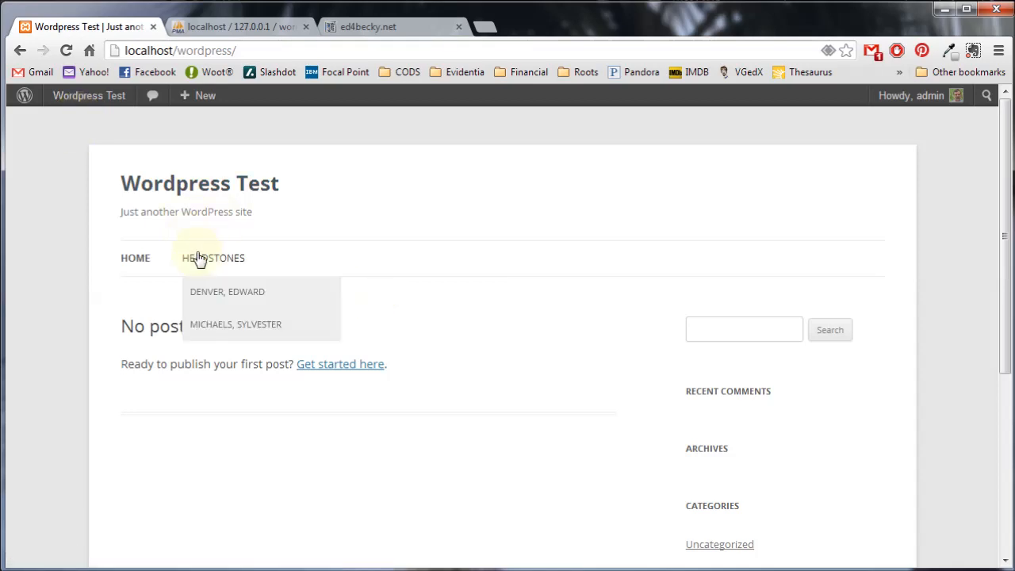
click(244, 299)
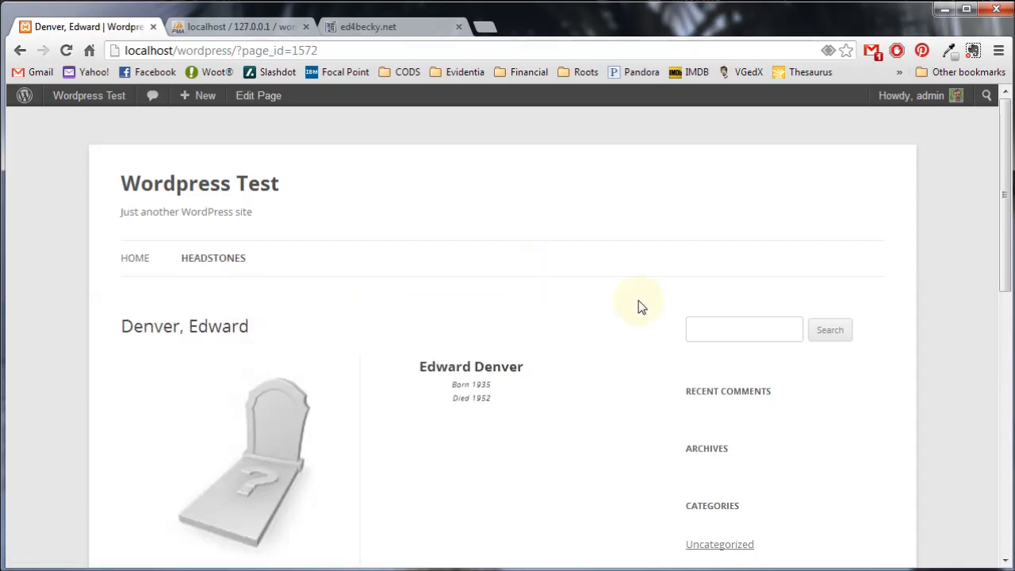
scroll(535, 270, down, 2)
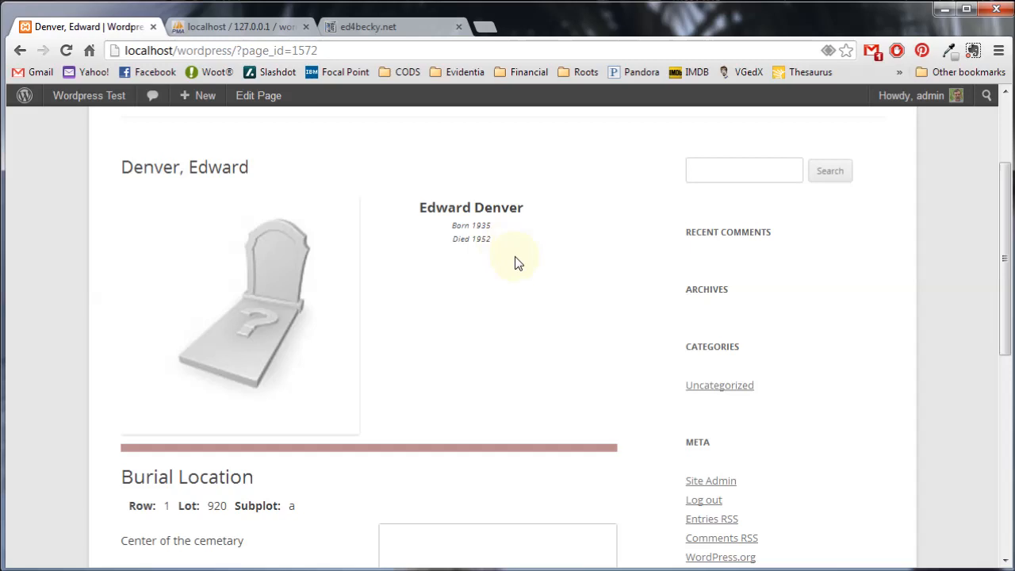
scroll(516, 258, down, 2)
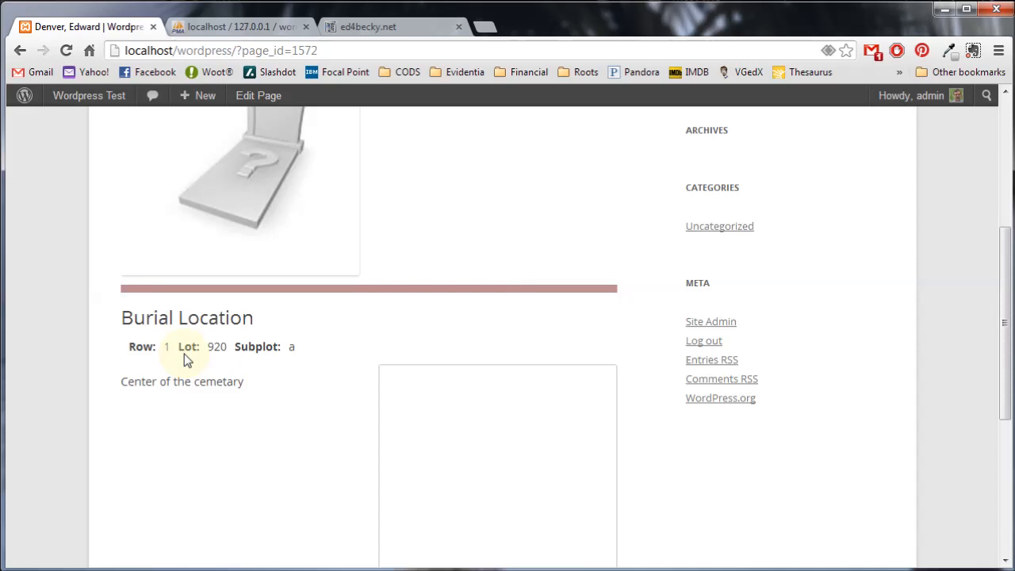
scroll(558, 322, down, 2)
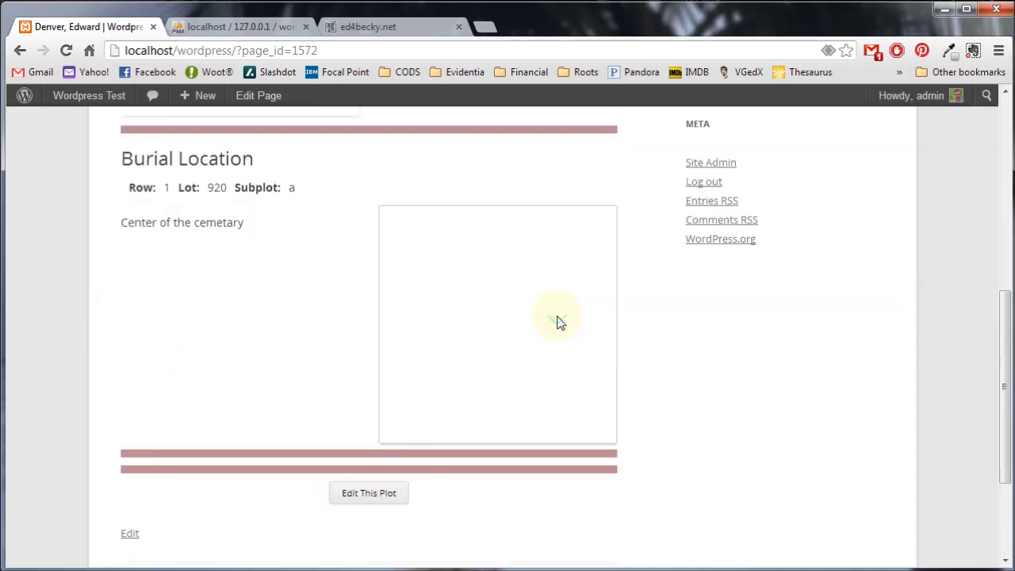
scroll(558, 321, up, 4)
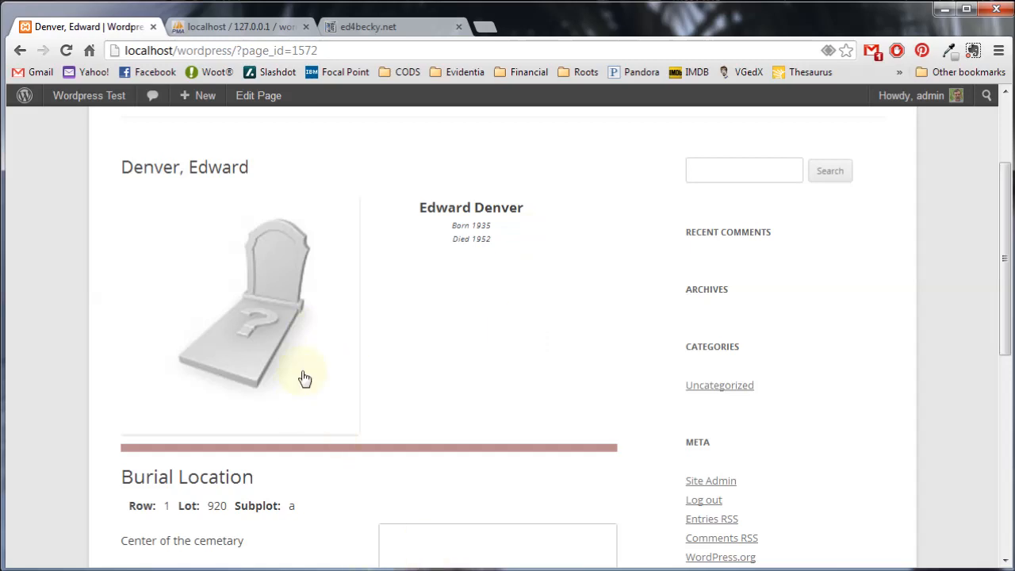
Open the second record's page under Headstones and examine its birth and death dates, burial location and remaining page content
scroll(571, 349, up, 2)
mouse_move(212, 265)
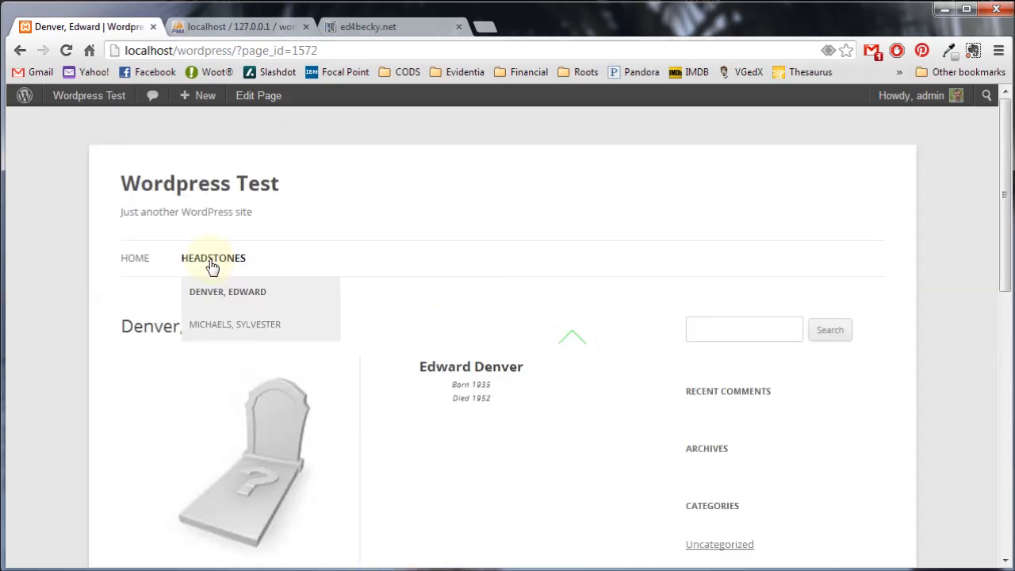
click(223, 334)
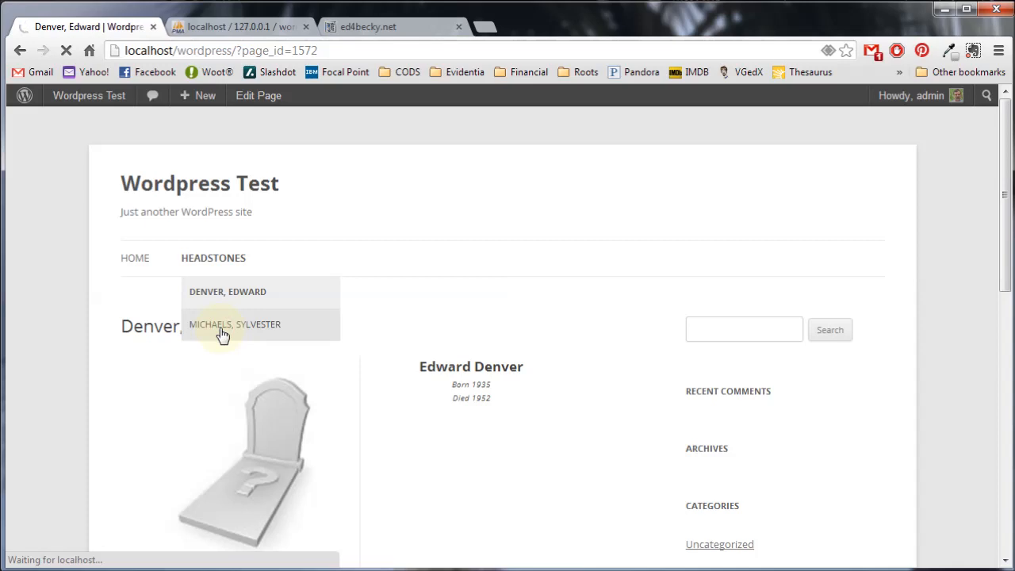
scroll(555, 397, down, 2)
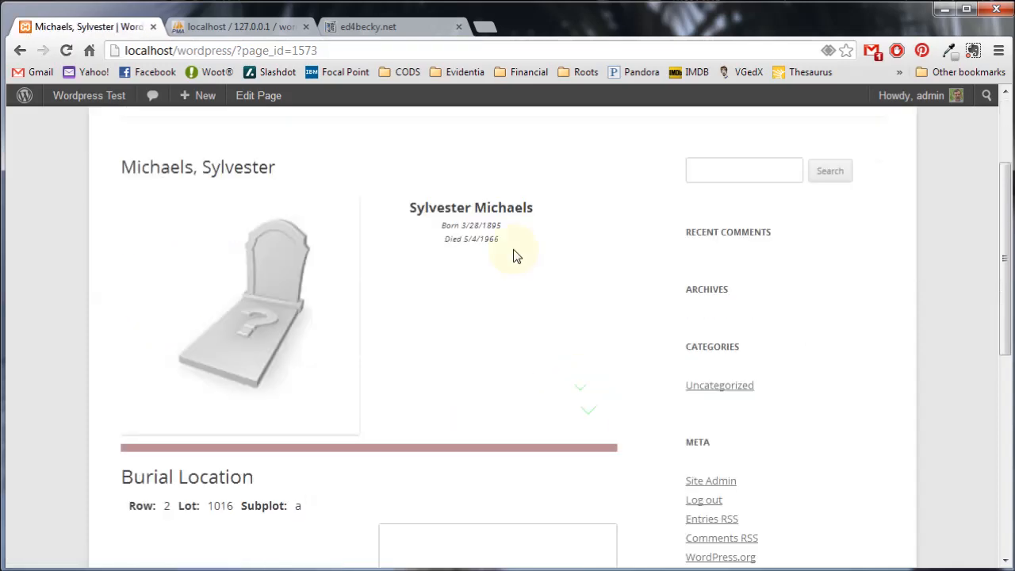
scroll(563, 313, down, 1)
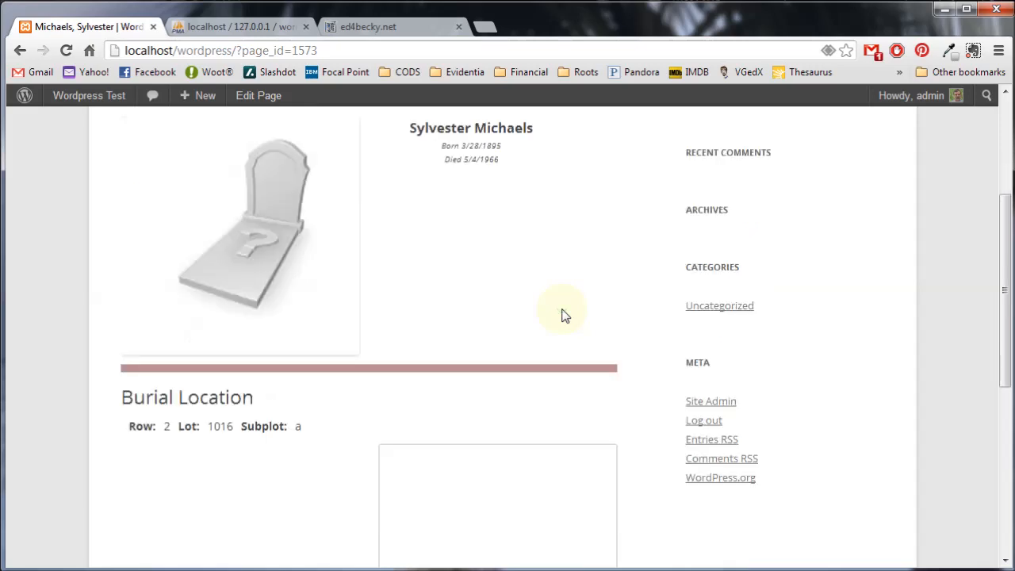
scroll(301, 460, down, 4)
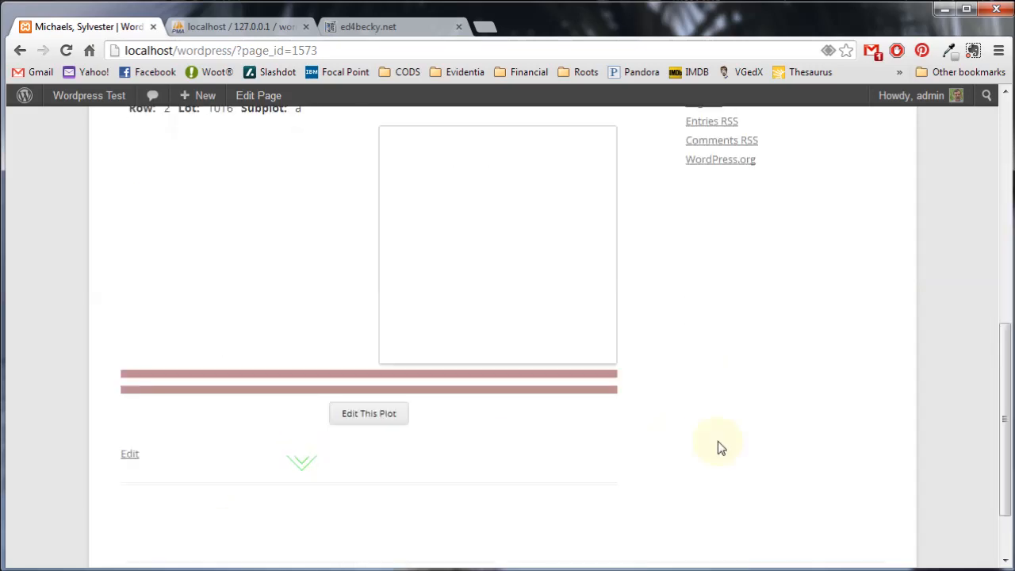
scroll(765, 448, up, 3)
scroll(765, 448, up, 2)
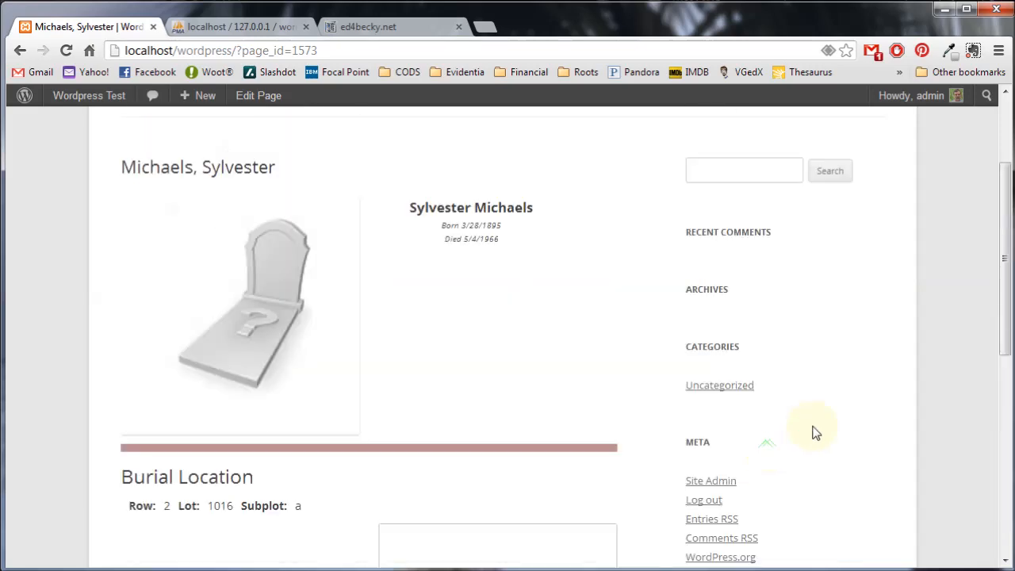
scroll(817, 432, up, 2)
Return to Cemeteriat's Import Data form from the dashboard and compare its defined columns with the records of test.csv in EditPlus
mouse_move(83, 105)
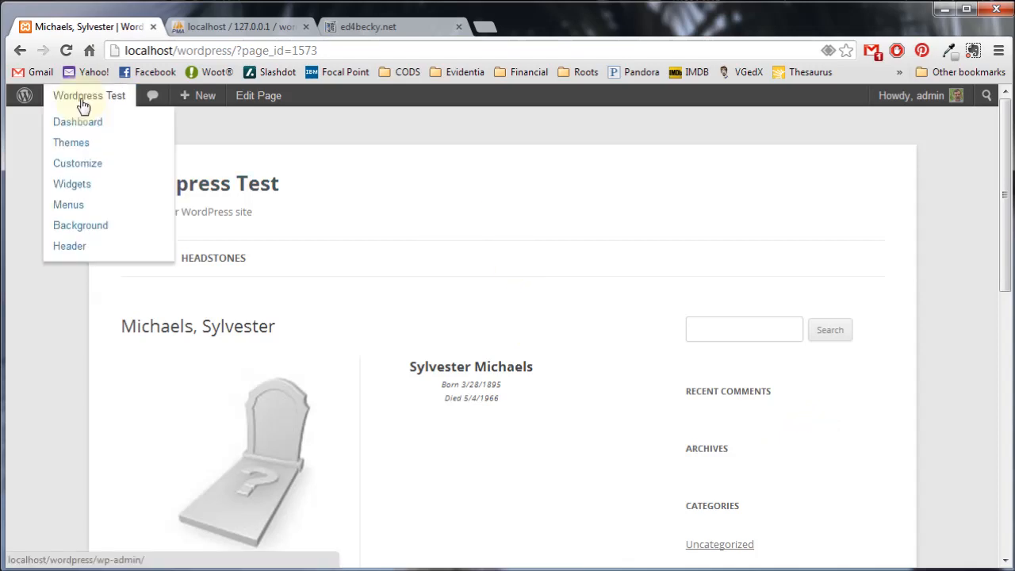
click(84, 106)
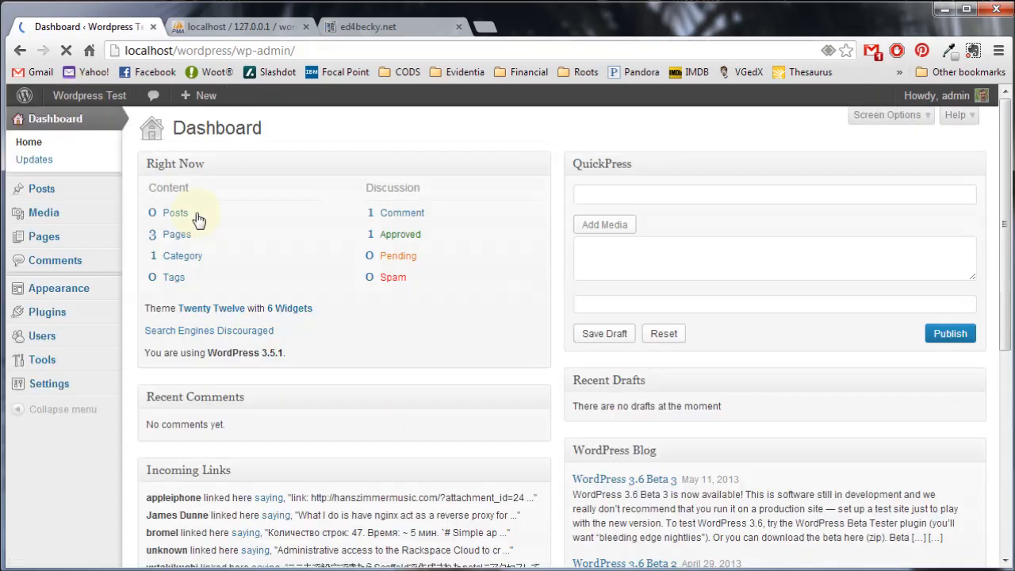
mouse_move(64, 367)
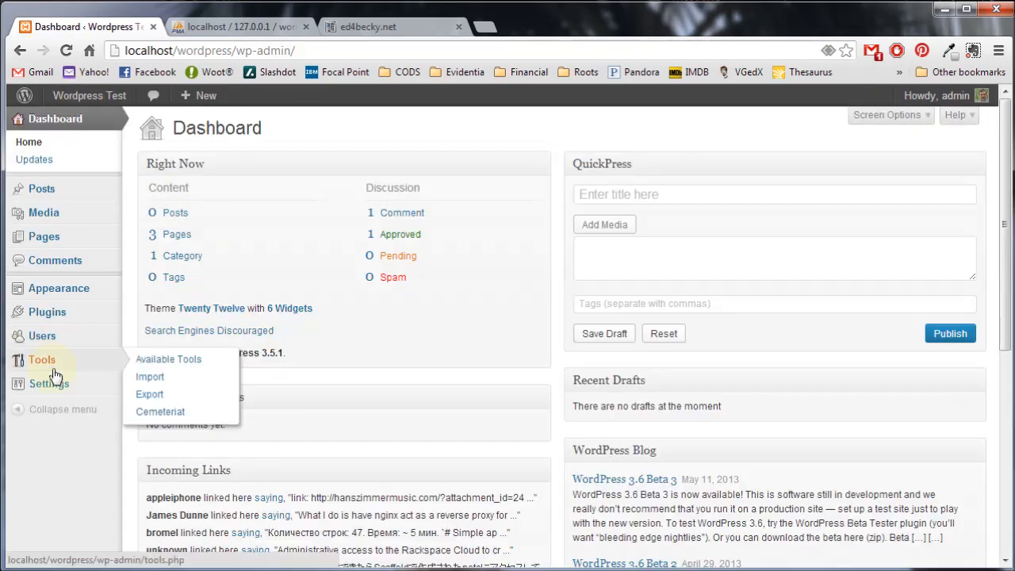
click(150, 413)
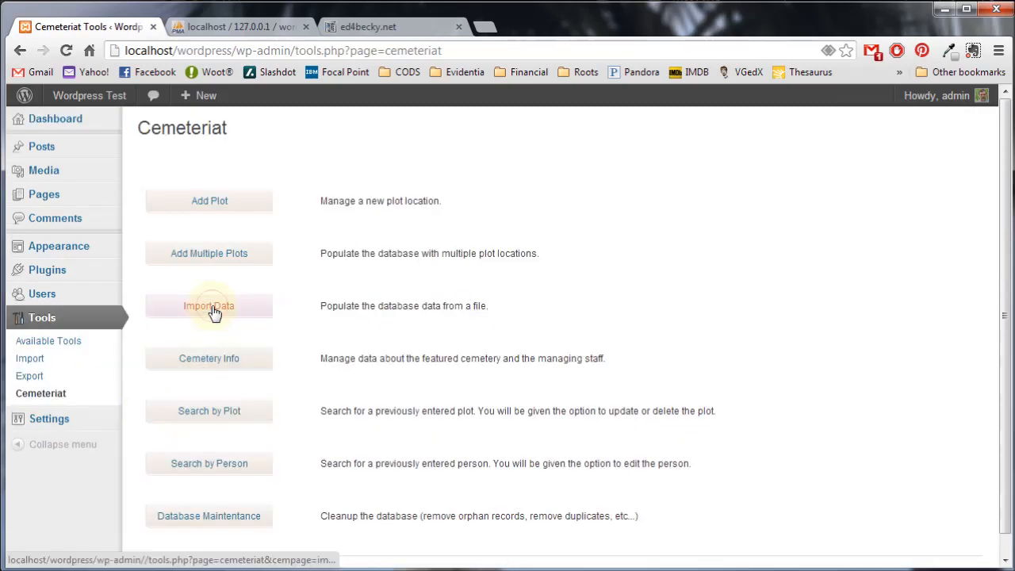
click(213, 311)
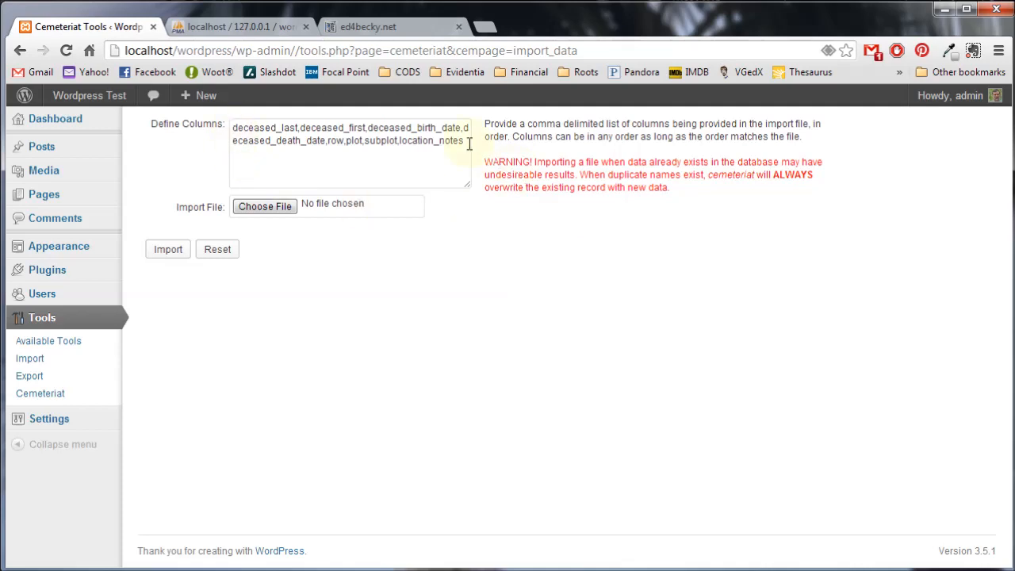
key(alt+Tab)
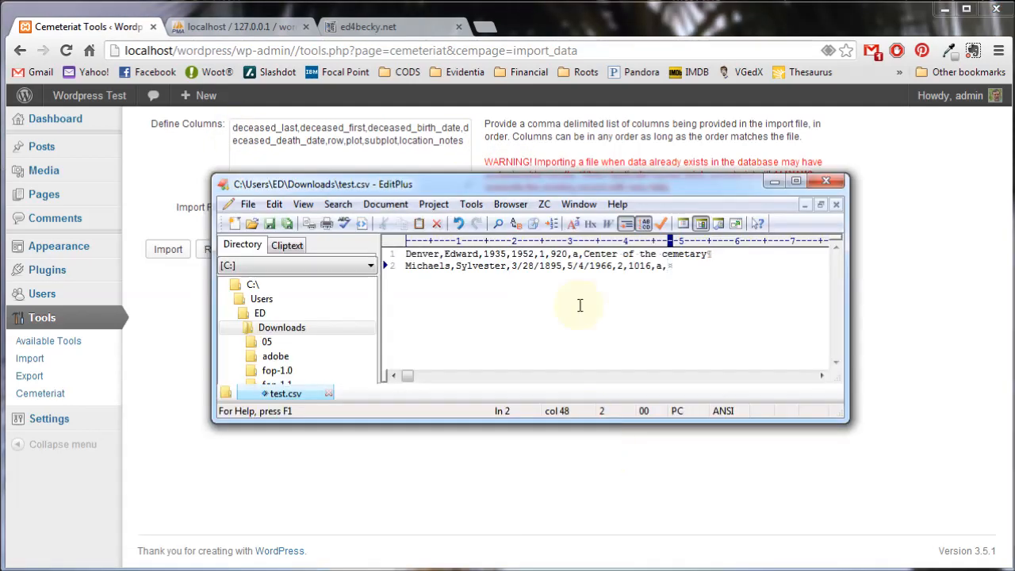
drag(632, 186, 587, 258)
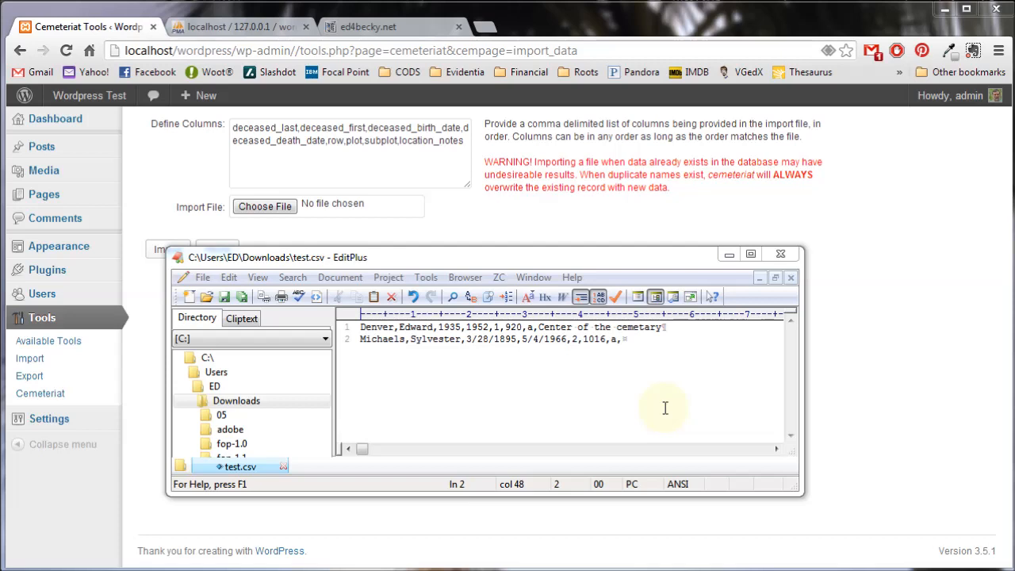
Open the Pages list and bring test.csv forward in EditPlus to compare its records with the imported headstone pages
mouse_move(60, 202)
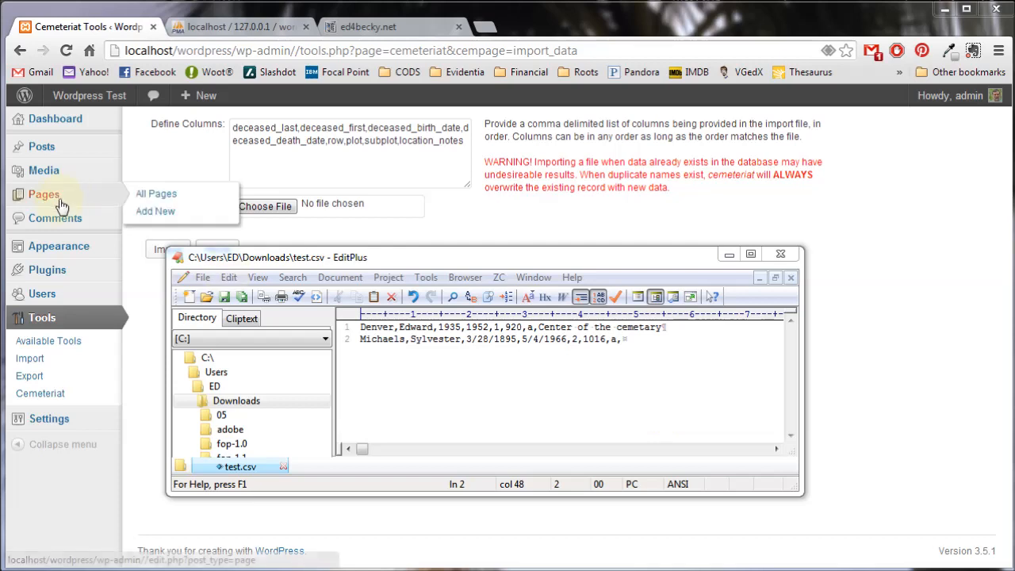
click(60, 202)
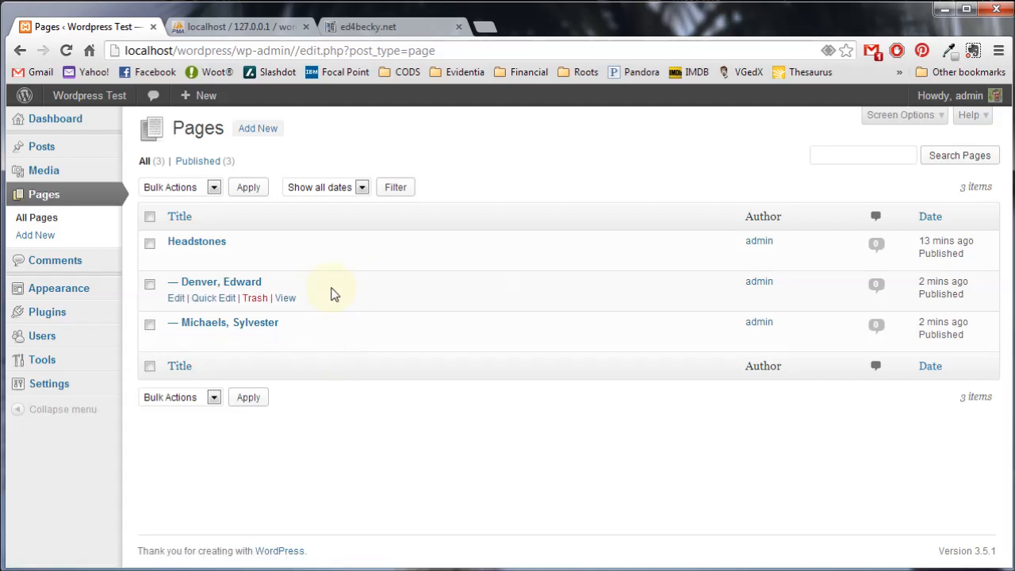
mouse_move(91, 378)
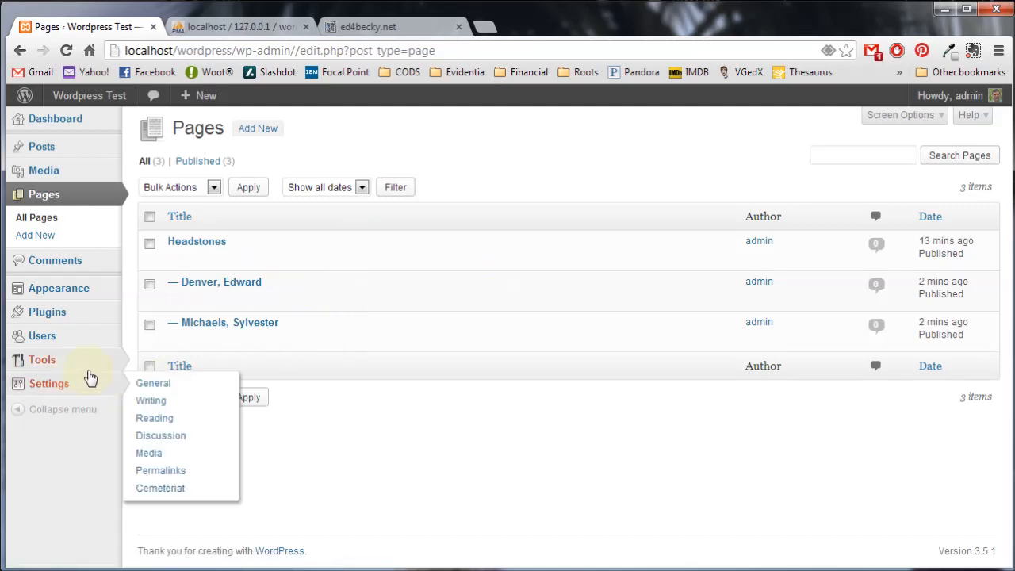
key(alt+Tab)
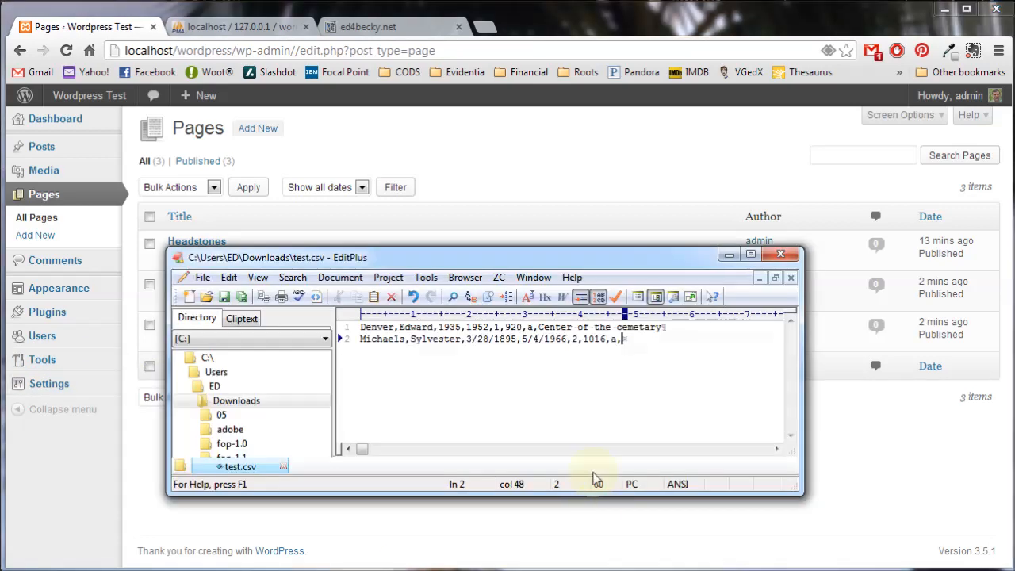
drag(628, 257, 646, 204)
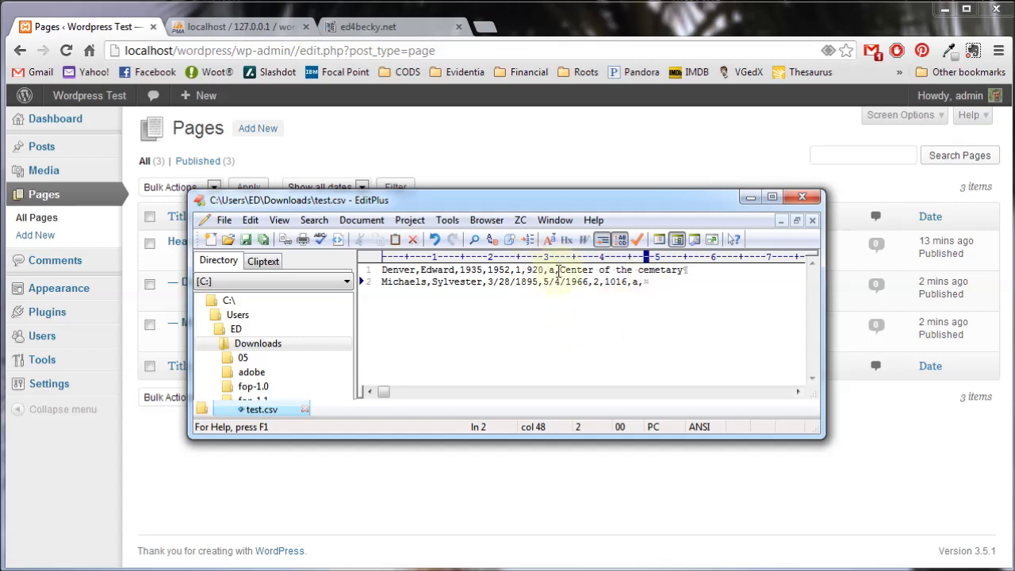
mouse_move(540, 204)
mouse_down()
mouse_move(560, 281)
mouse_move(605, 304)
mouse_move(654, 262)
mouse_move(632, 255)
mouse_move(640, 174)
mouse_move(572, 184)
mouse_move(569, 239)
mouse_move(632, 264)
mouse_move(521, 214)
mouse_up()
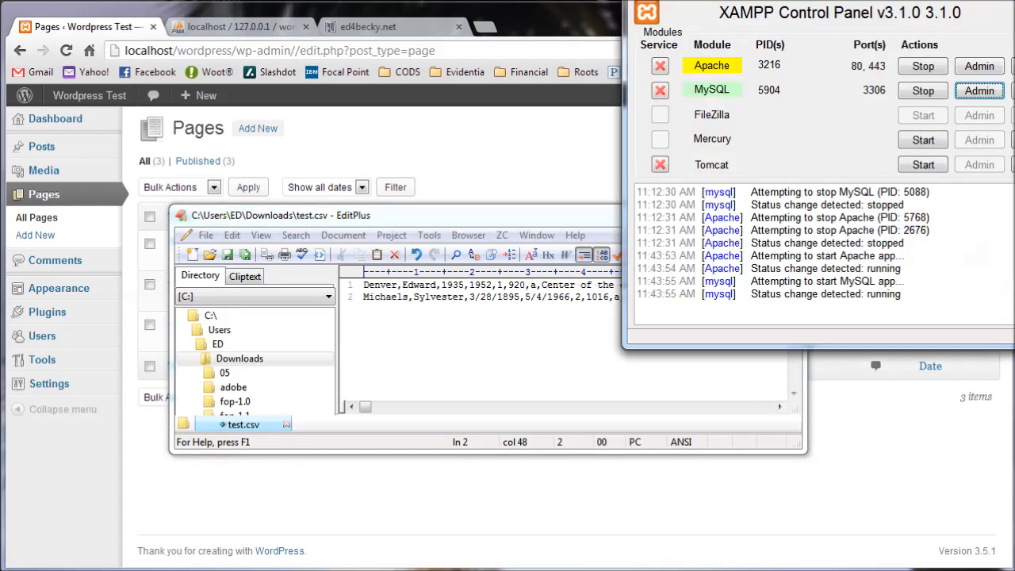
Examine the import entries at the end of the PHP error log from the XAMPP Control Panel, closing the log and minimizing XAMPP
drag(973, 0, 526, 143)
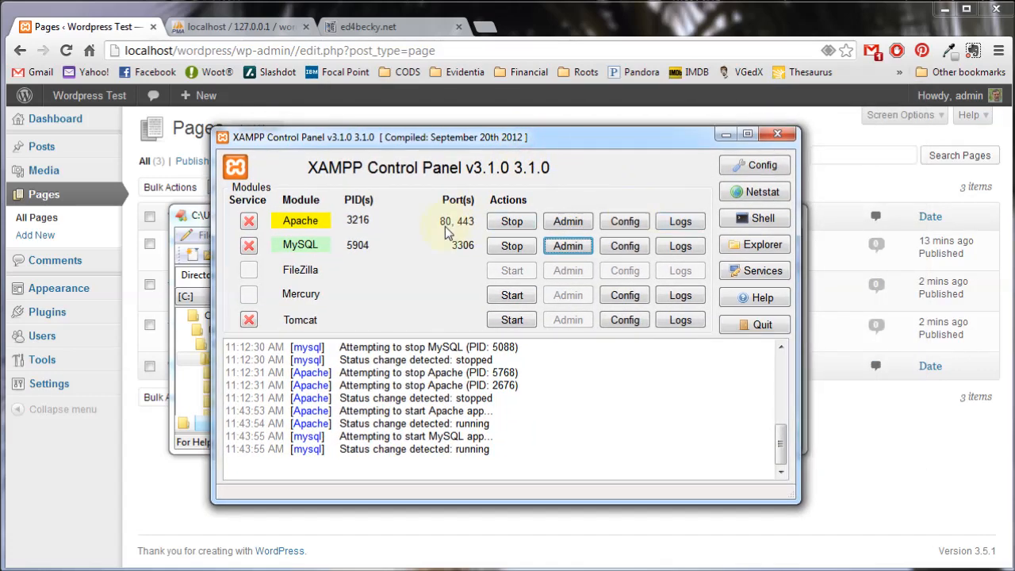
click(687, 226)
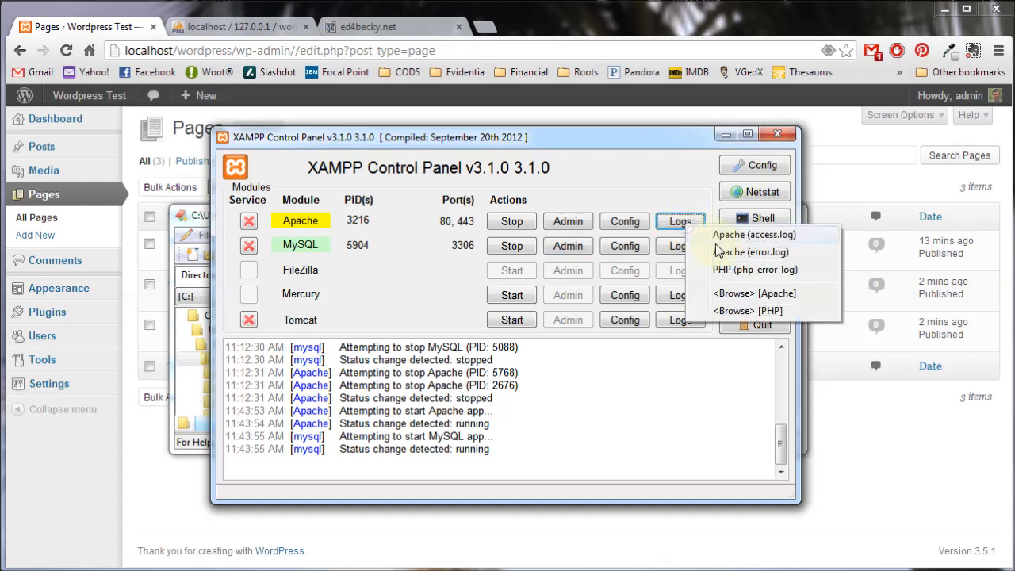
click(749, 268)
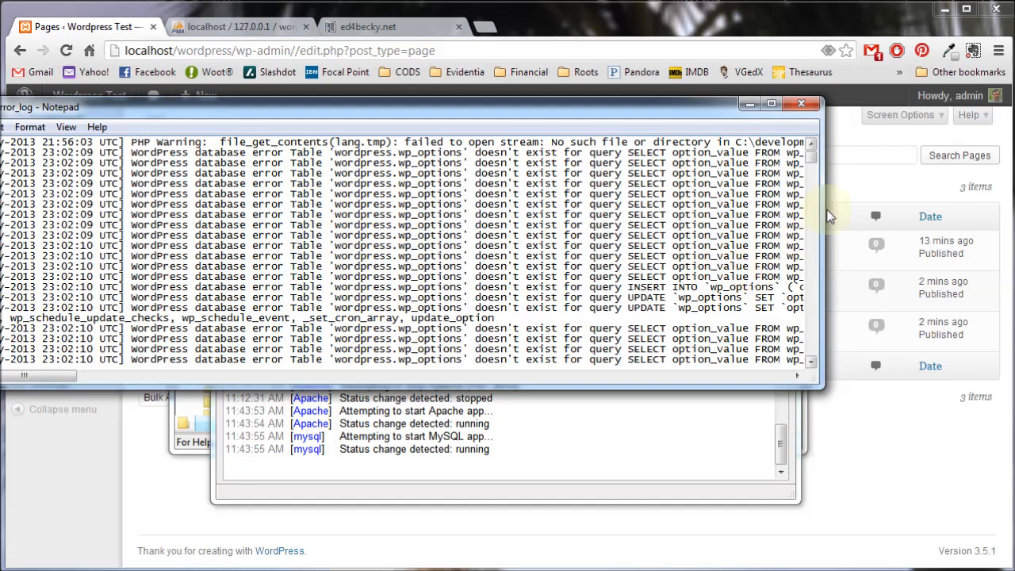
drag(811, 155, 807, 240)
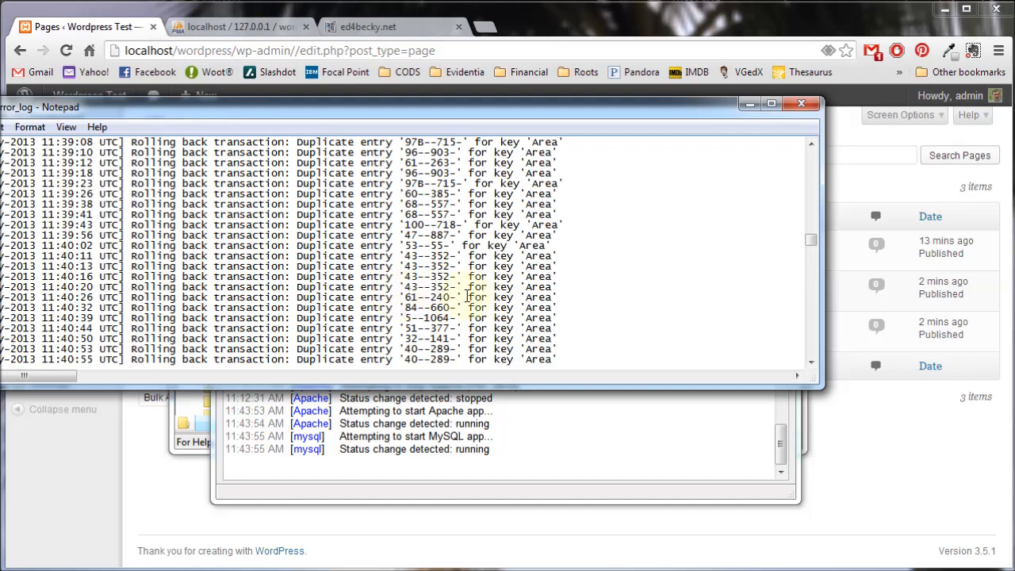
scroll(607, 283, down, 20)
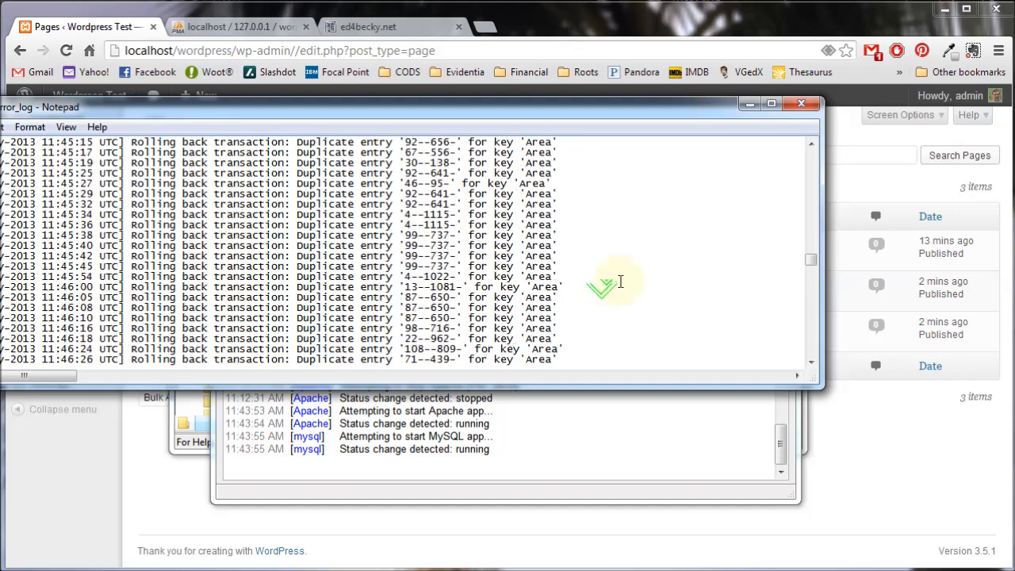
drag(809, 261, 812, 381)
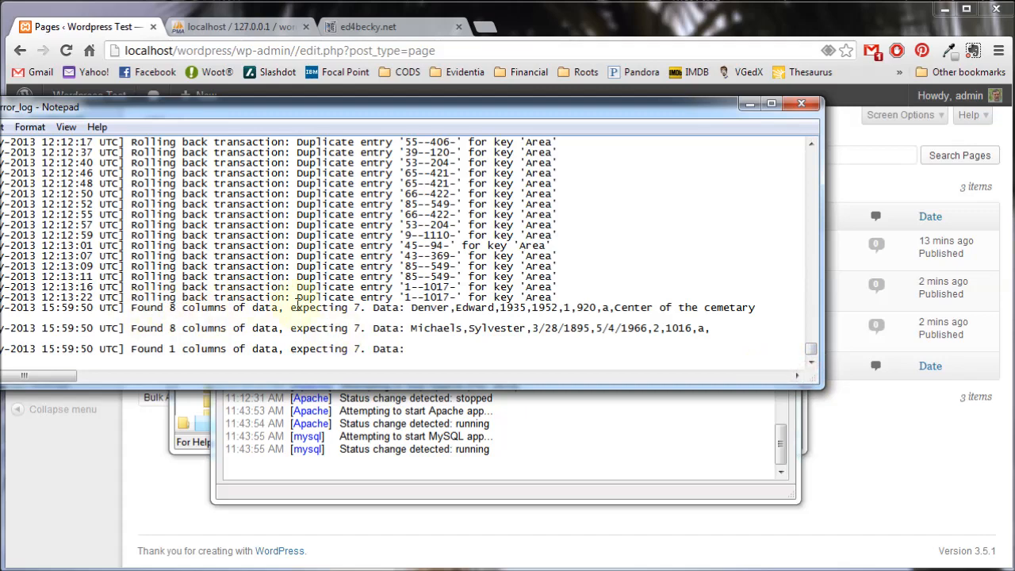
click(801, 104)
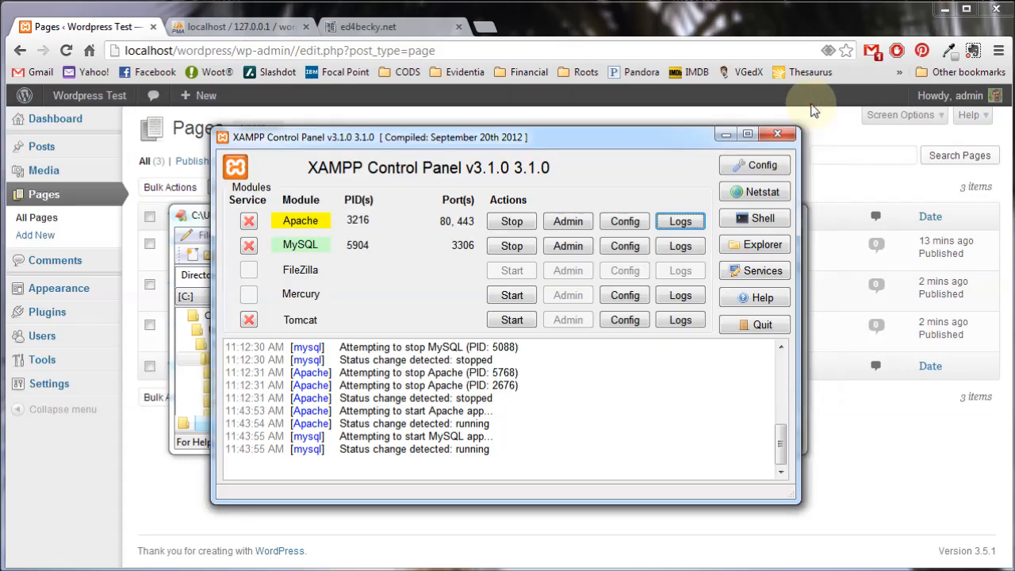
click(725, 140)
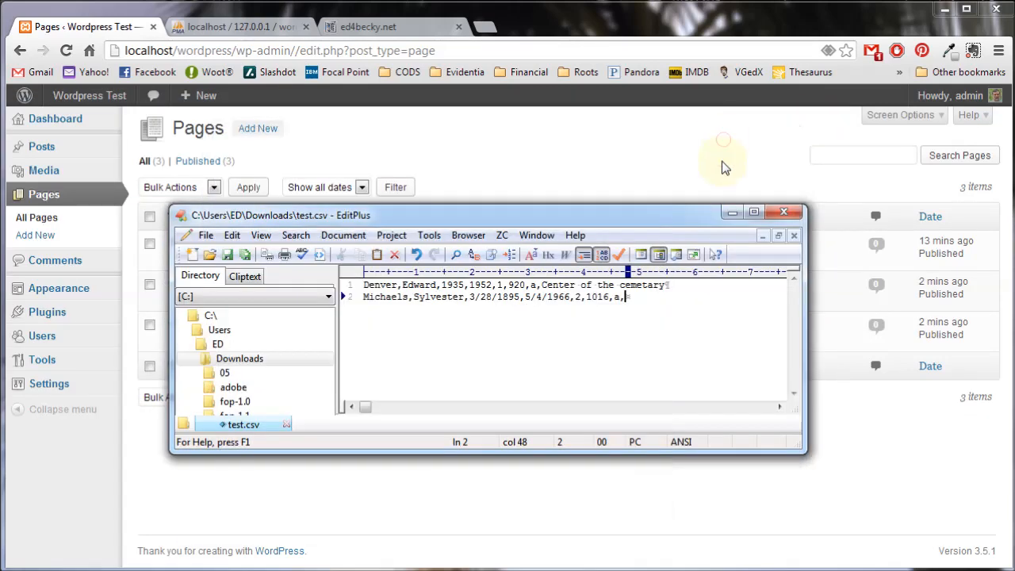
Try a comma instead of the space after "Center" in the first record of test.csv, restore the space and return to the Pages list
drag(533, 221, 565, 187)
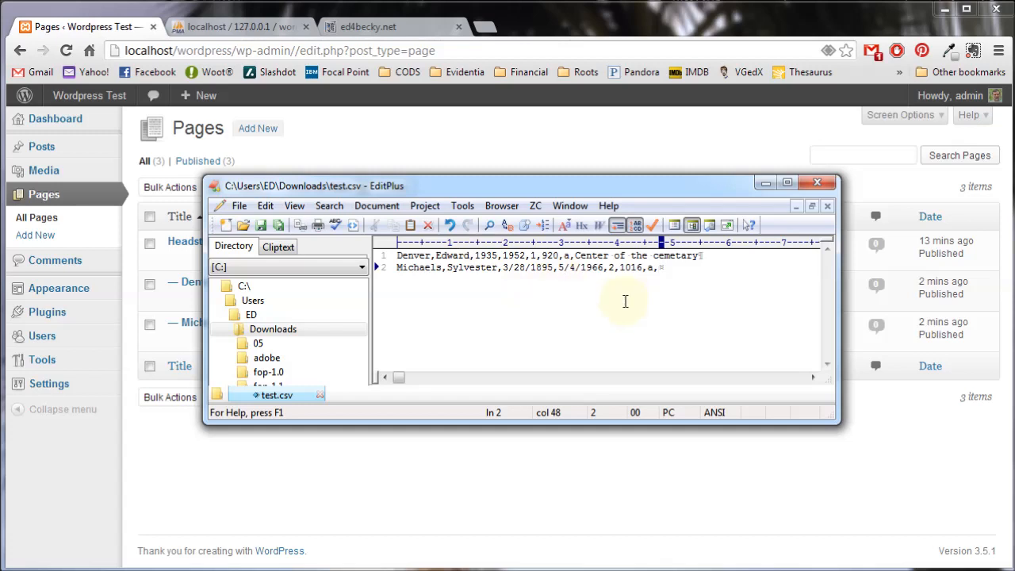
click(614, 256)
key(BackSpace)
text(,)
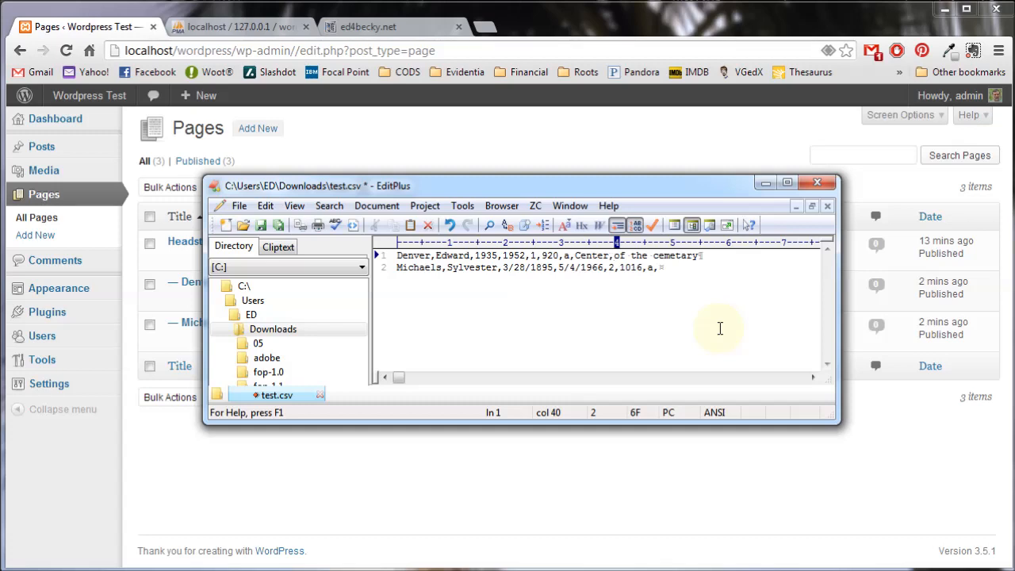
key(BackSpace)
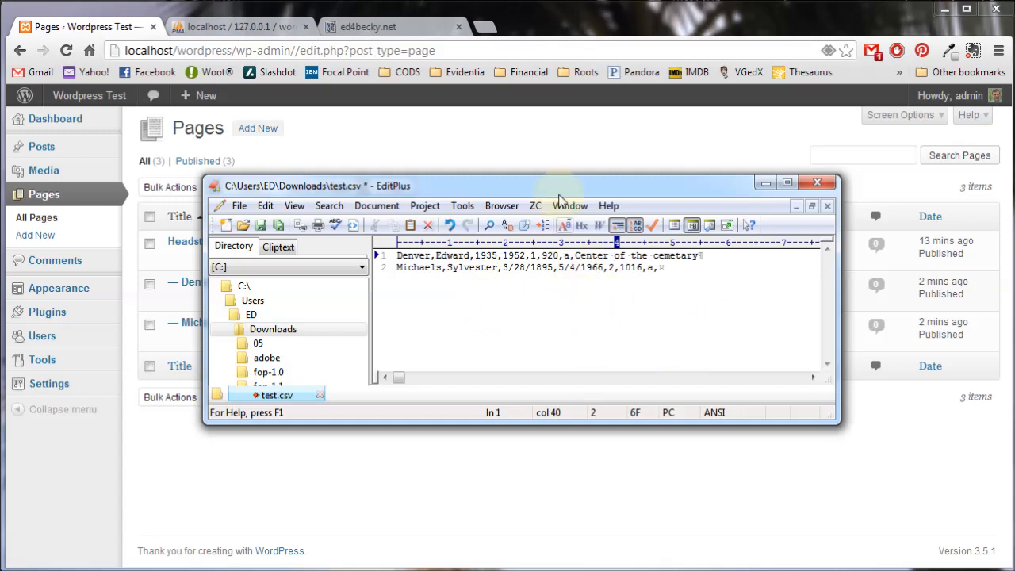
drag(535, 193, 545, 229)
click(545, 183)
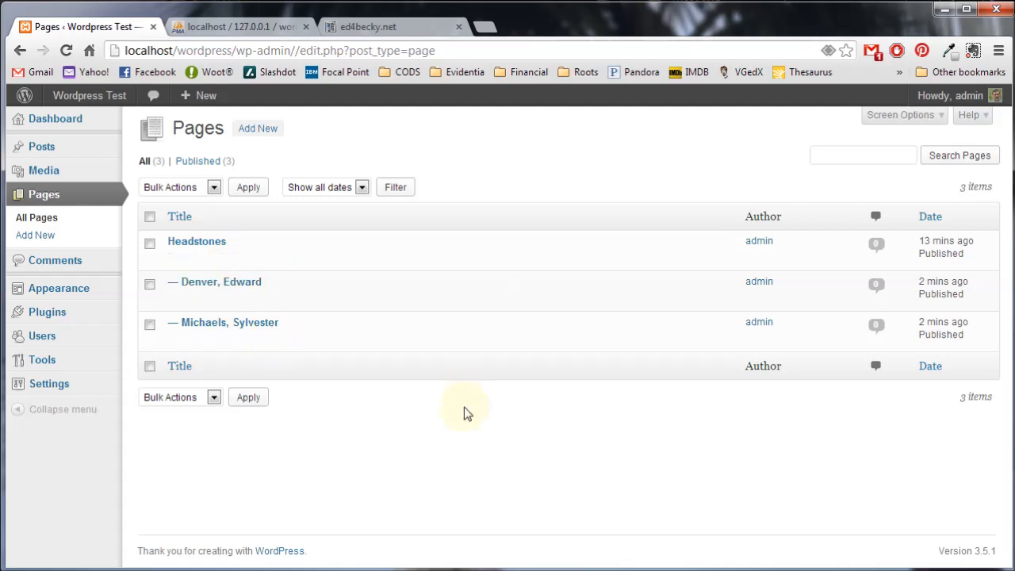
Revisit Cemeteriat's Import Data form to review its columns and overwrite warning, and open the Add Plot tool
mouse_move(59, 367)
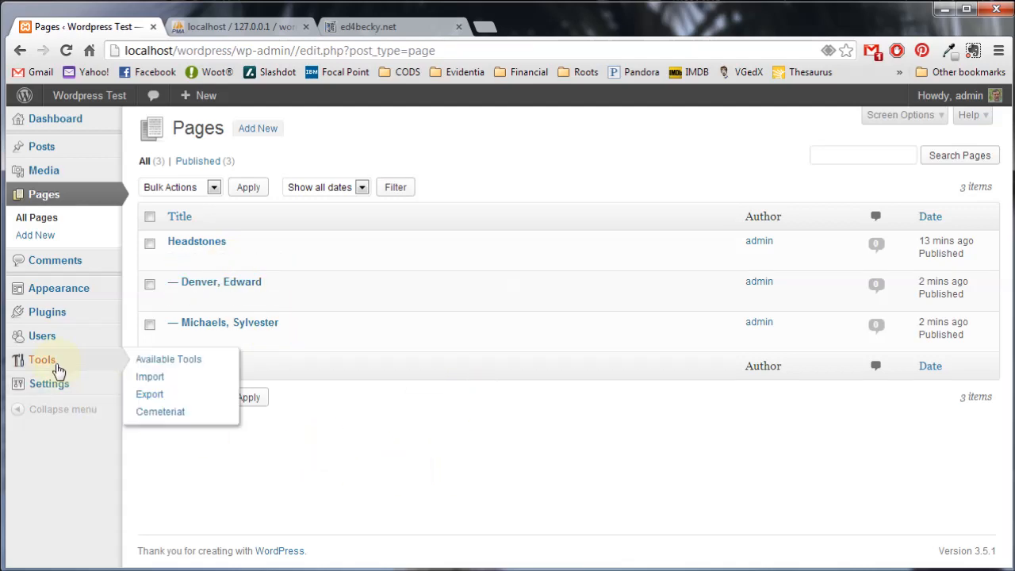
click(159, 419)
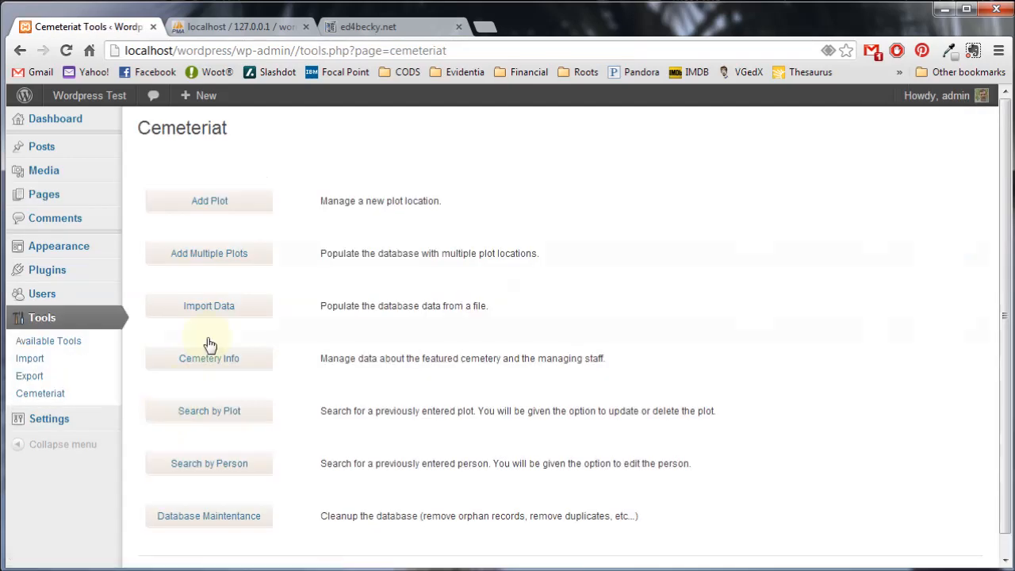
click(213, 308)
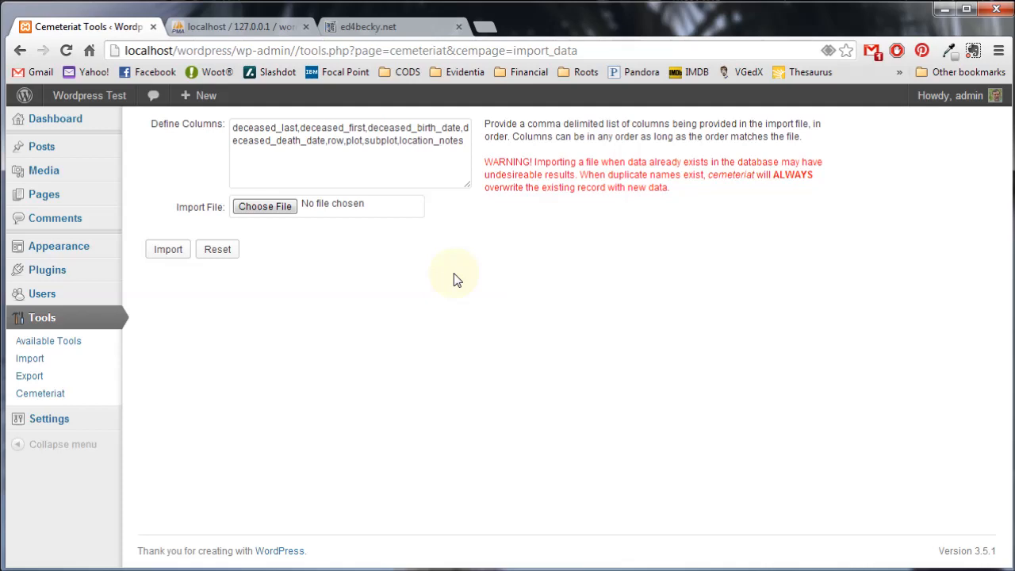
click(41, 394)
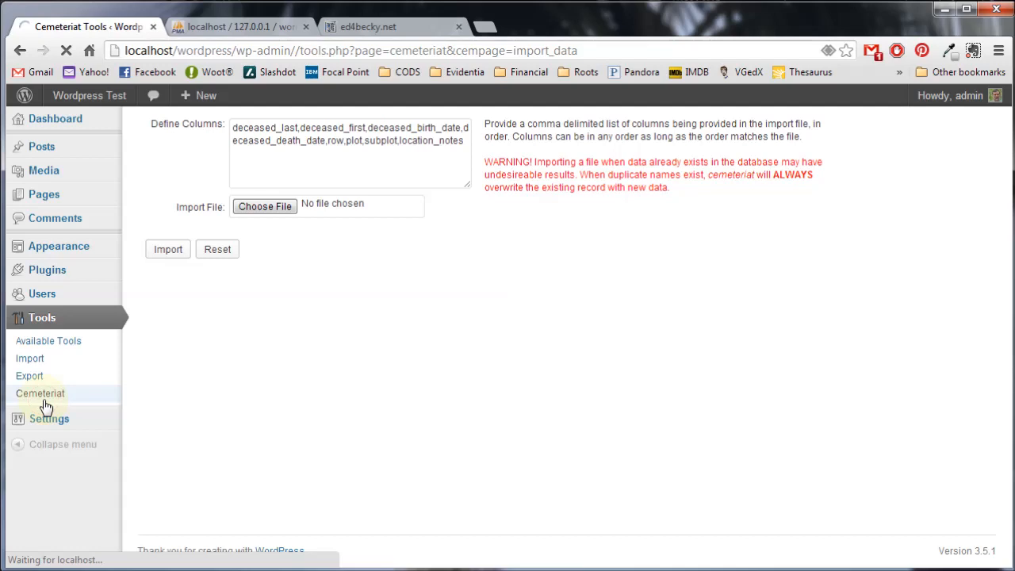
click(239, 209)
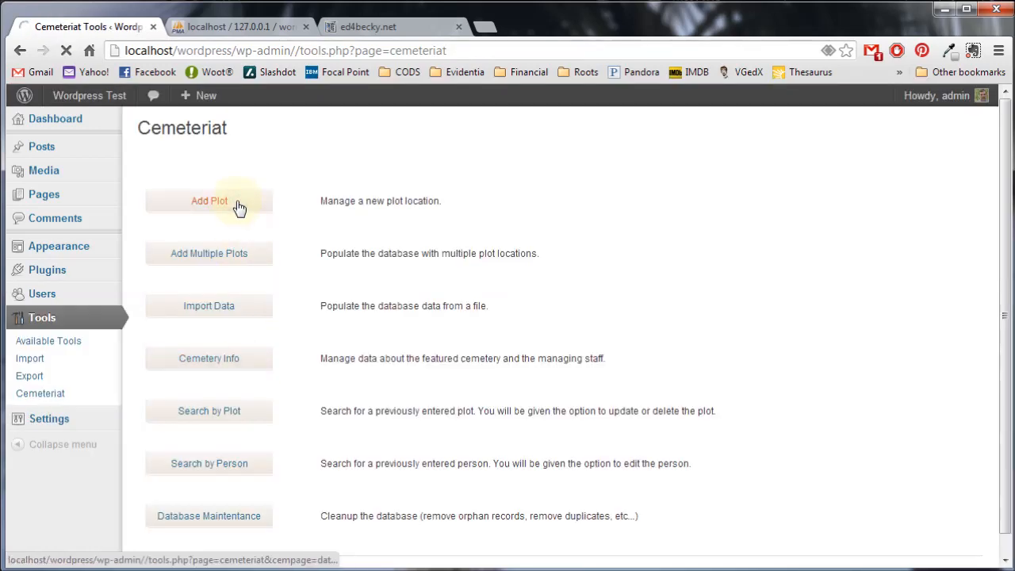